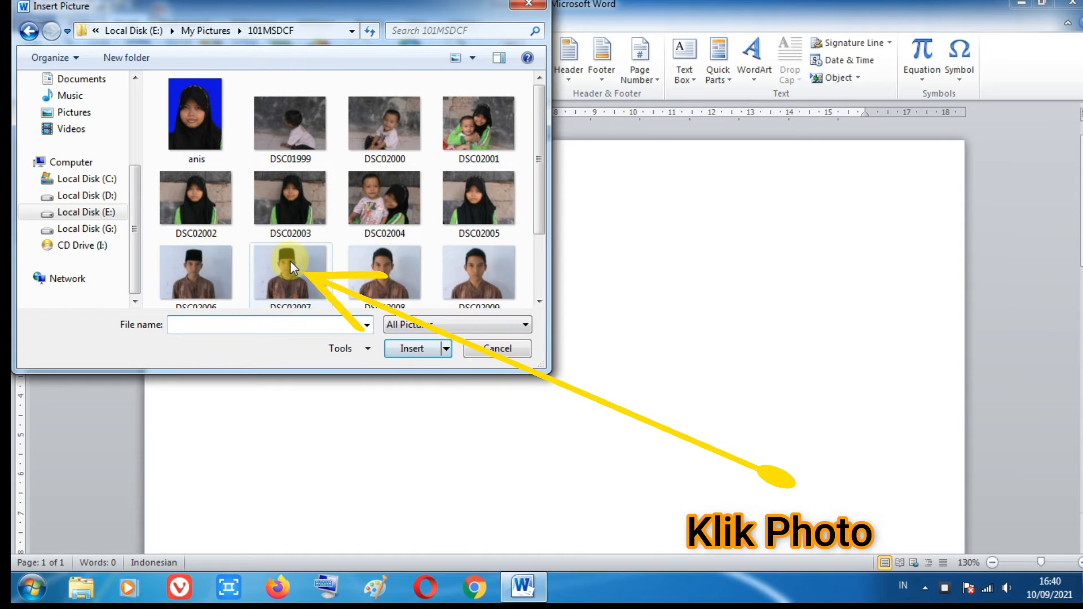
Step: Insert the picture DSC02007 from the 101MSDCF folder into the document
{"action": "left_click", "coordinate": [283, 261]}
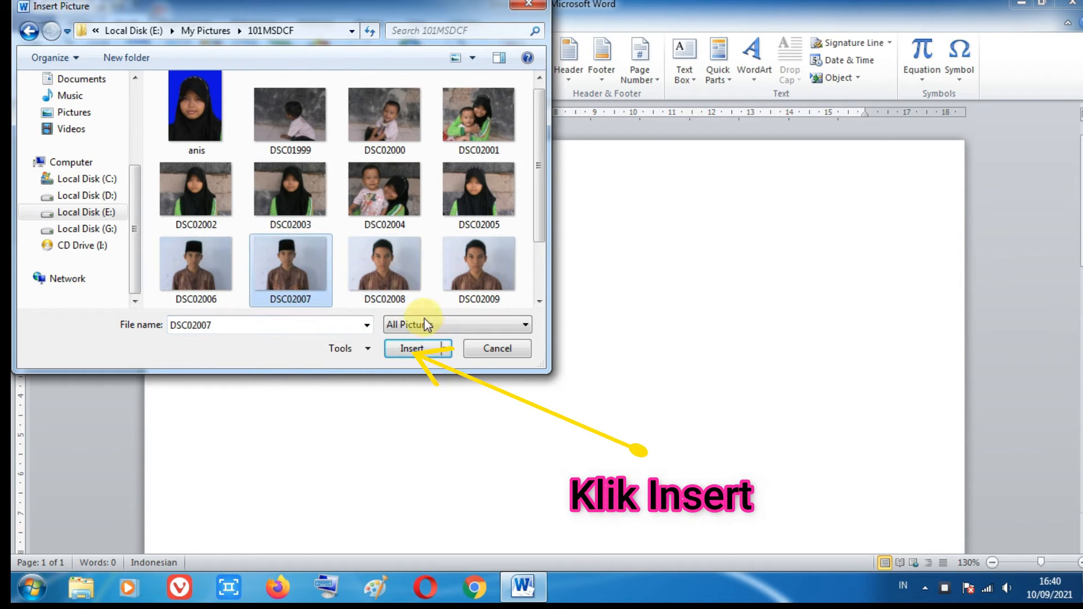
{"action": "left_click", "coordinate": [416, 348]}
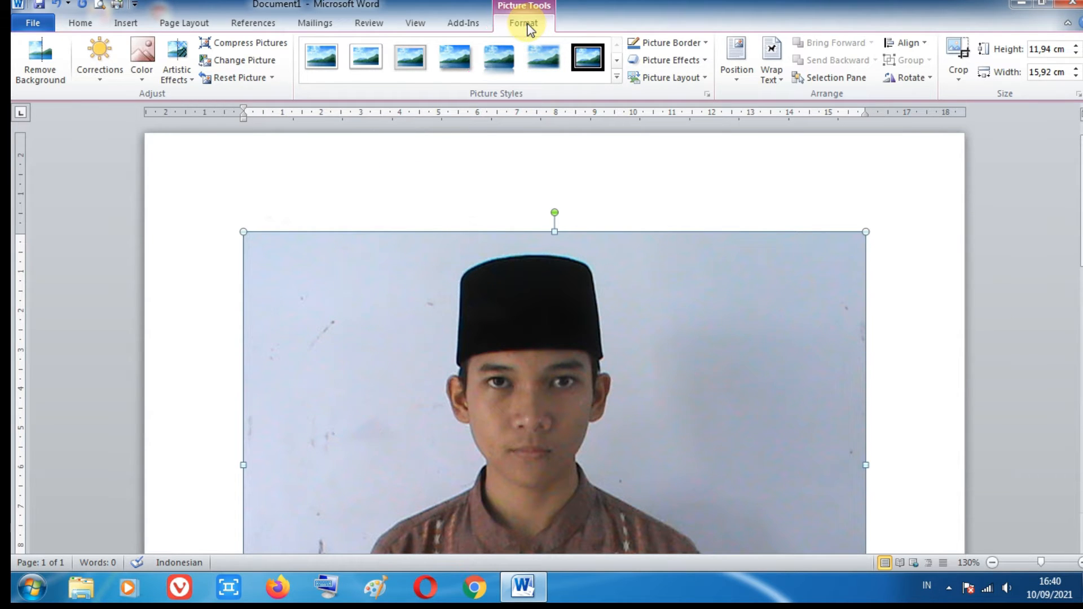
Step: Remove the photo's background, extending the selection area upward over the whole cap and down to the bottom of the shirt
{"action": "left_click", "coordinate": [44, 68]}
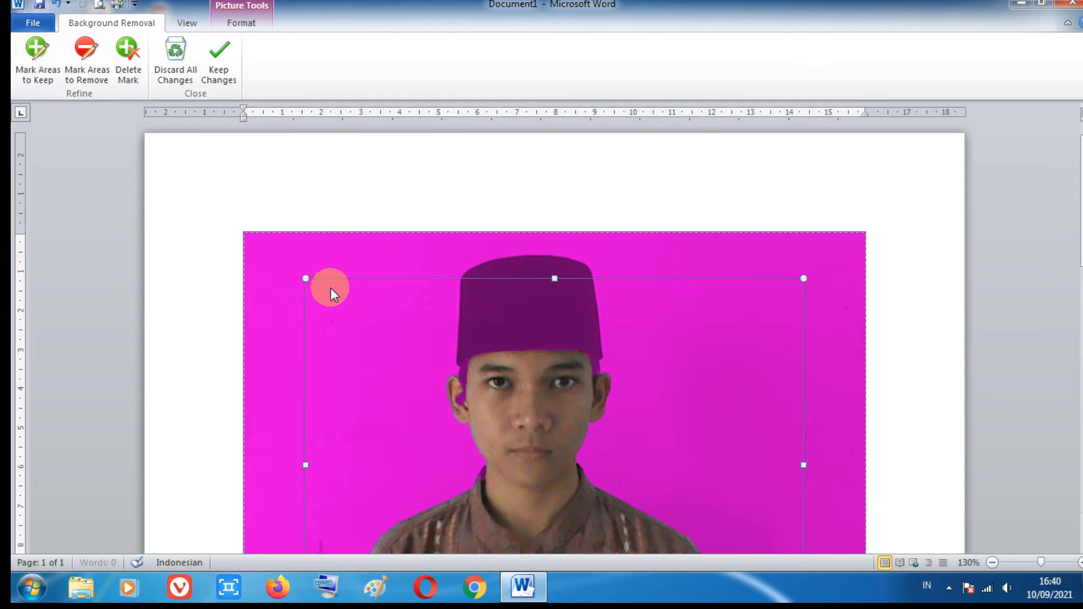
{"action": "scroll", "coordinate": [332, 290], "scroll_direction": "down", "scroll_amount": 3}
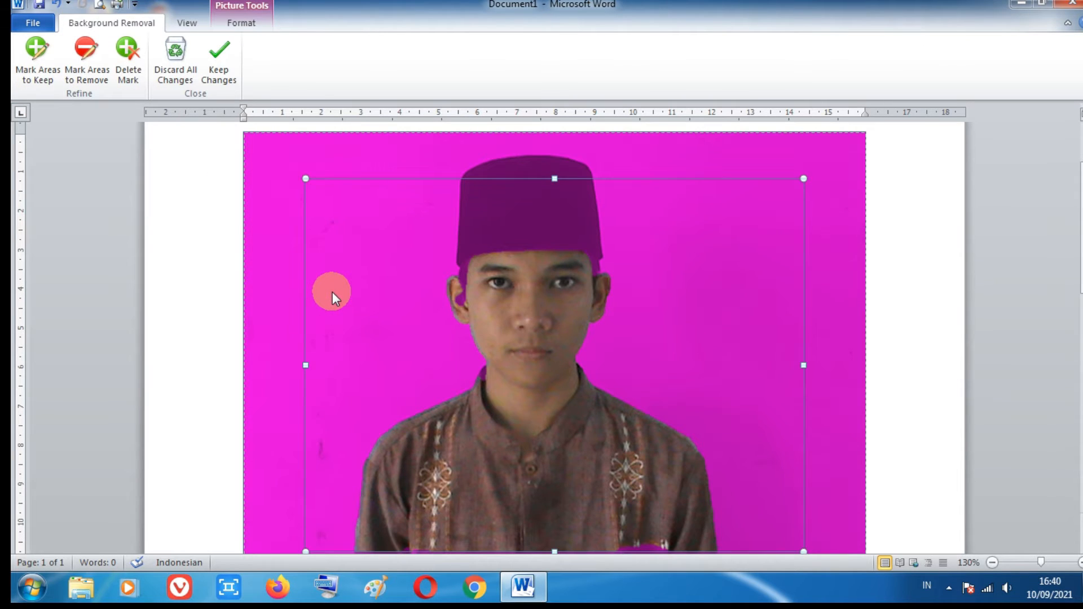
{"action": "scroll", "coordinate": [333, 292], "scroll_direction": "down", "scroll_amount": 1, "text": "ctrl"}
{"action": "scroll", "coordinate": [333, 292], "scroll_direction": "down", "scroll_amount": 1}
{"action": "scroll", "coordinate": [332, 292], "scroll_direction": "down", "scroll_amount": 1, "text": "ctrl"}
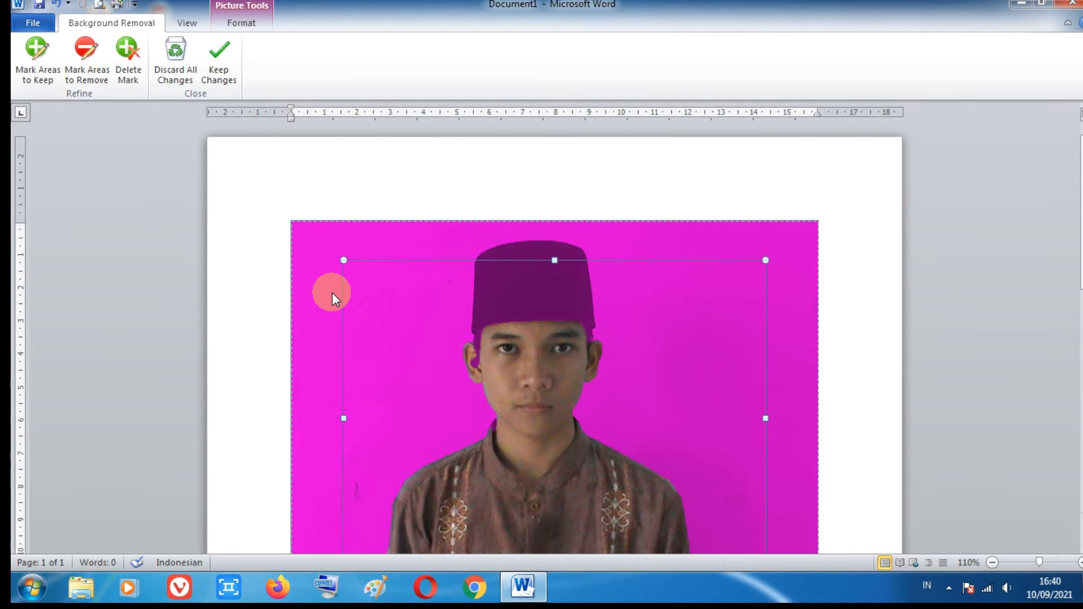
{"action": "scroll", "coordinate": [332, 292], "scroll_direction": "down", "scroll_amount": 2}
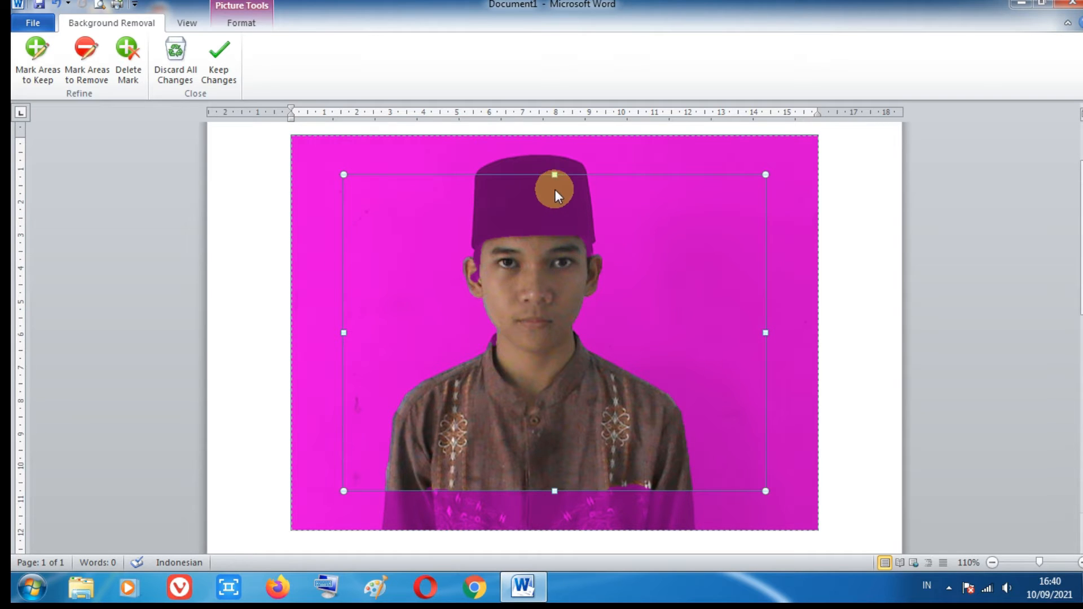
{"action": "left_click_drag", "start_coordinate": [558, 175], "coordinate": [557, 141]}
{"action": "left_click_drag", "start_coordinate": [550, 489], "coordinate": [555, 530]}
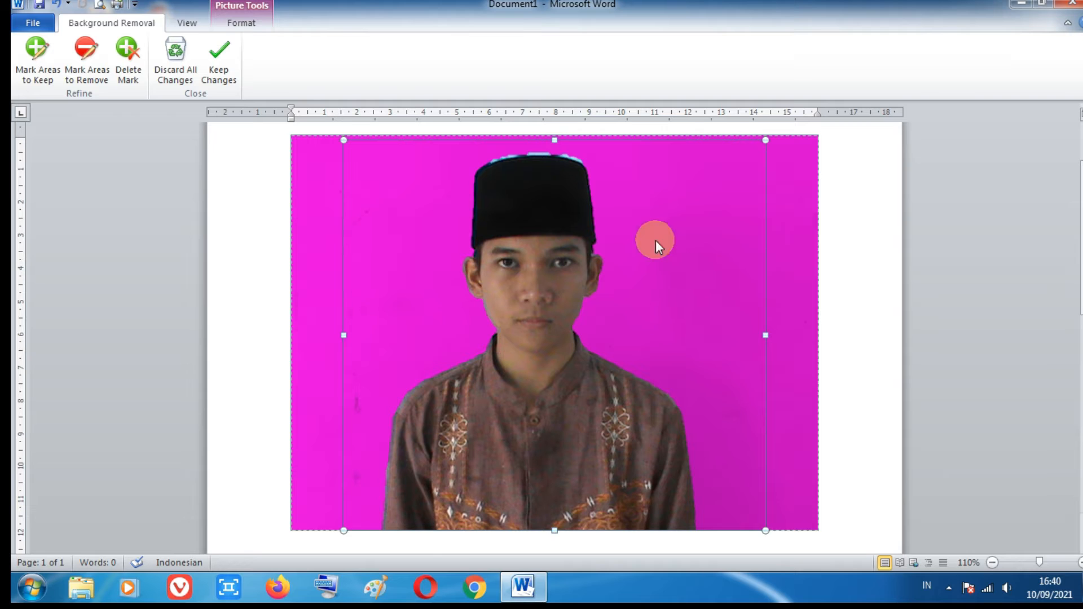
{"action": "left_click_drag", "start_coordinate": [555, 138], "coordinate": [555, 137]}
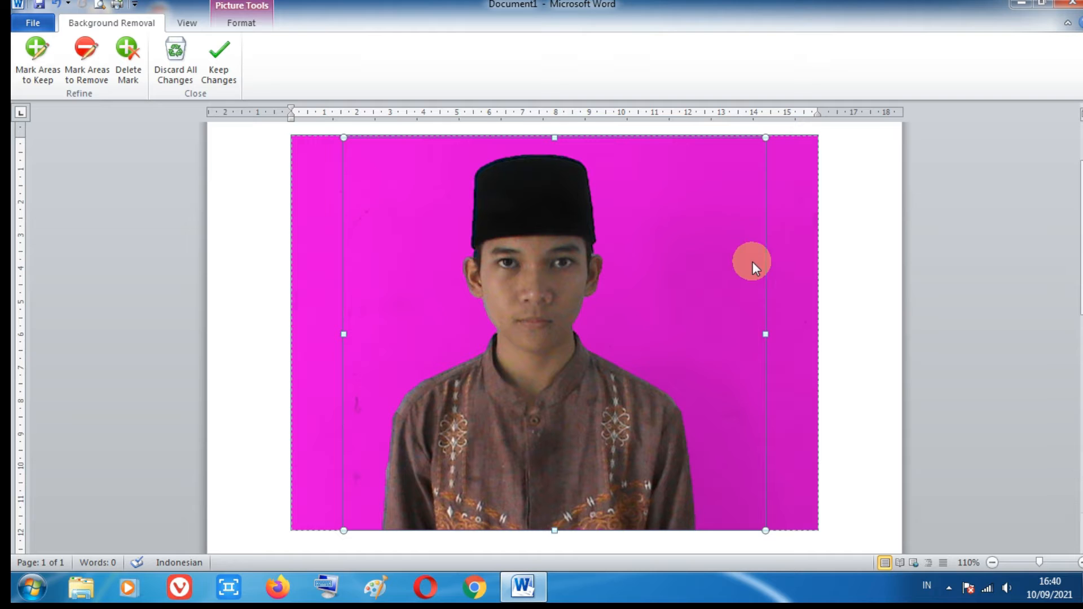
{"action": "left_click", "coordinate": [857, 261]}
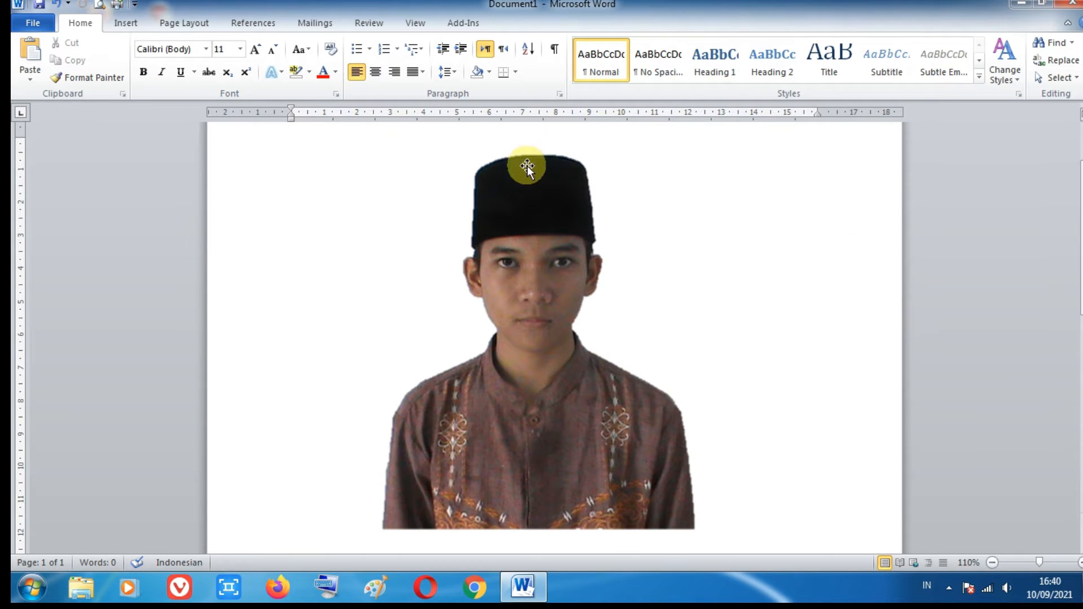
Step: Crop the photo's top, left and right sides closer to the man, to about 11.7 cm high and 7.9 cm wide
{"action": "left_click", "coordinate": [524, 190]}
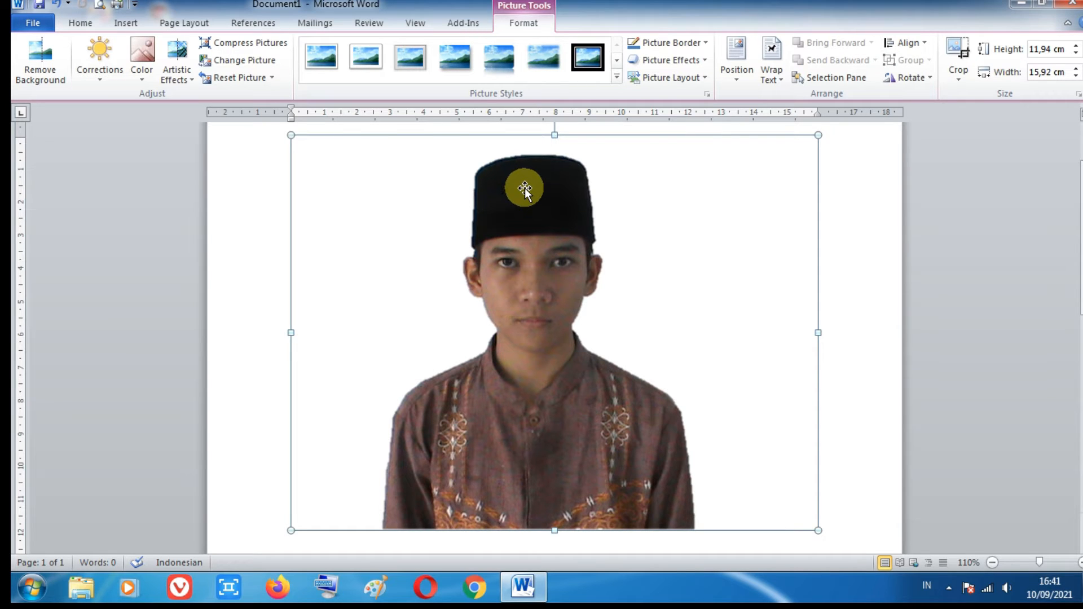
{"action": "left_click", "coordinate": [965, 58]}
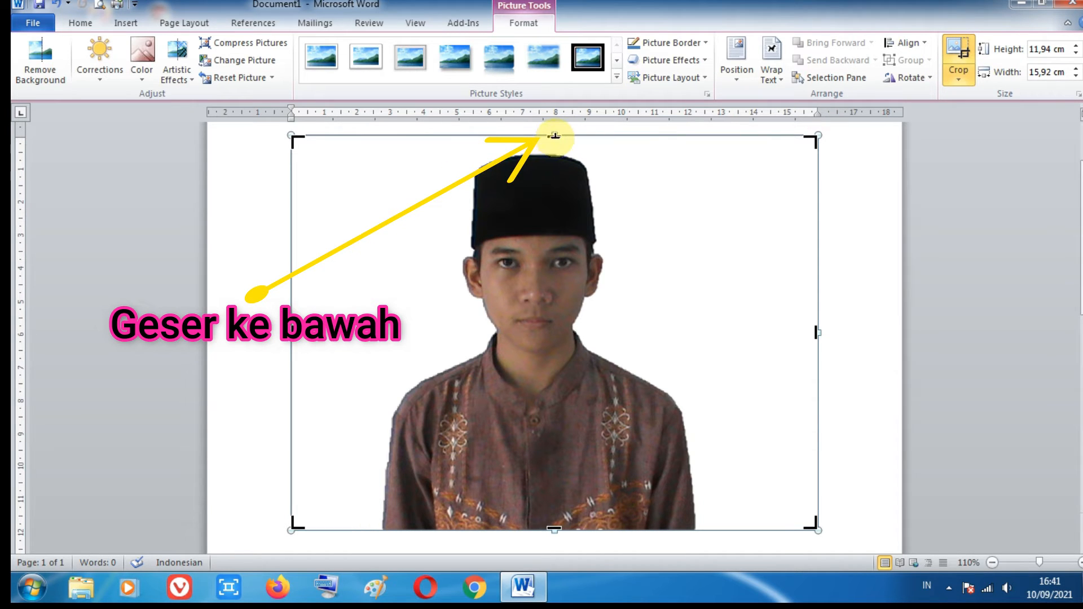
{"action": "left_click_drag", "start_coordinate": [555, 139], "coordinate": [555, 147]}
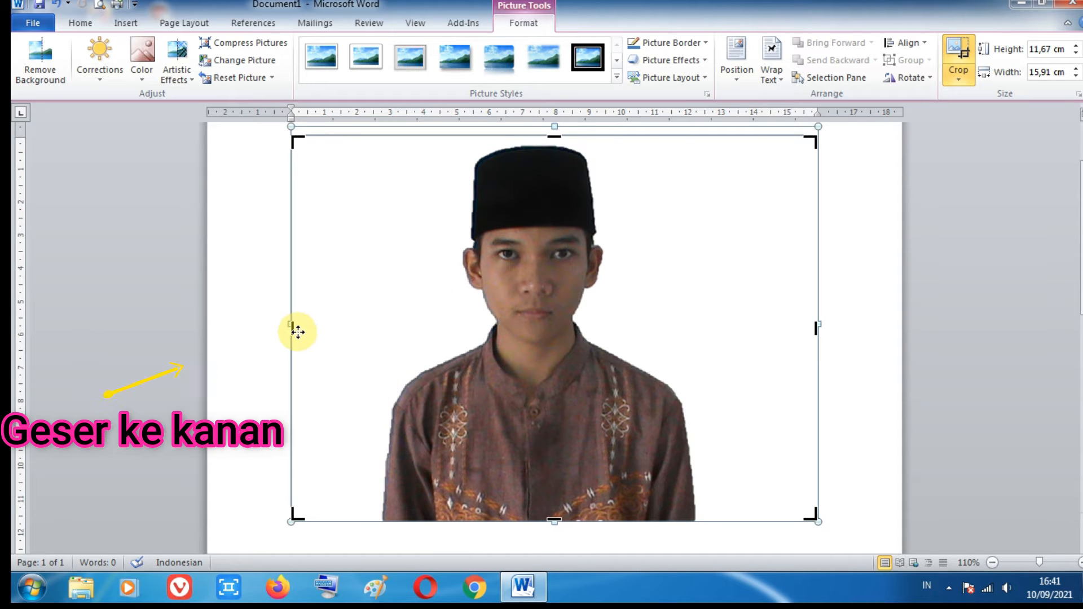
{"action": "left_click_drag", "start_coordinate": [292, 327], "coordinate": [404, 337]}
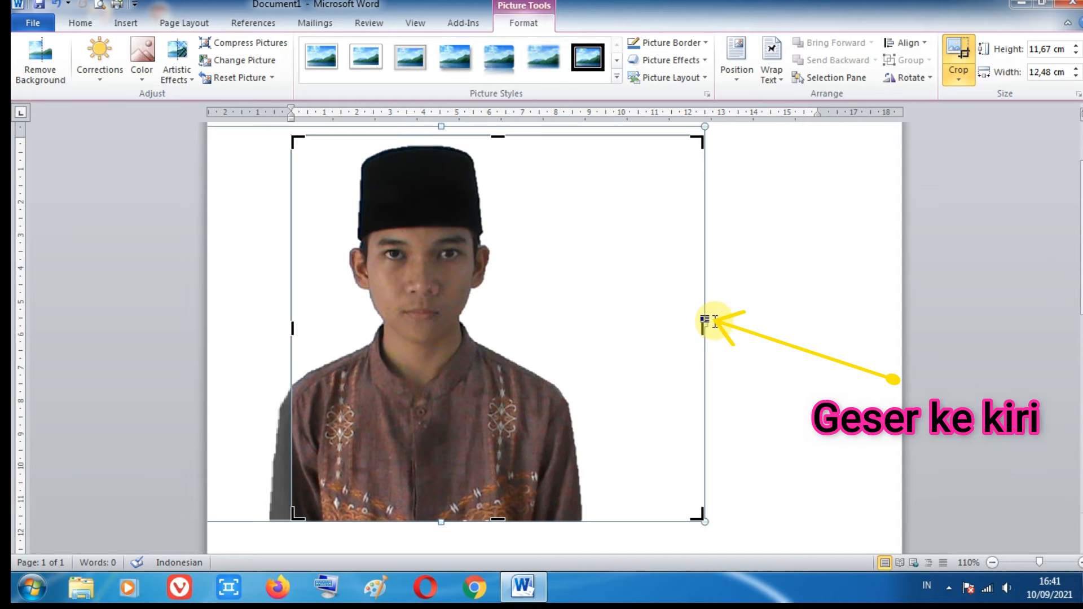
{"action": "left_click_drag", "start_coordinate": [699, 327], "coordinate": [551, 333]}
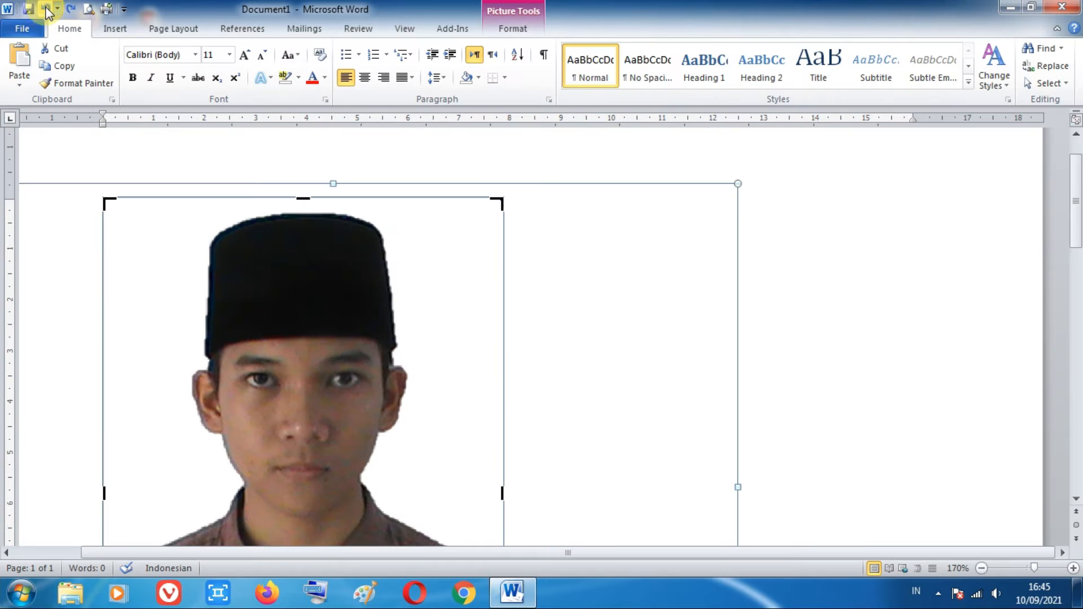
Step: Crop the bottom of the photo up to just below the chest and apply the crop
{"action": "scroll", "coordinate": [367, 265], "scroll_direction": "up", "scroll_amount": 6}
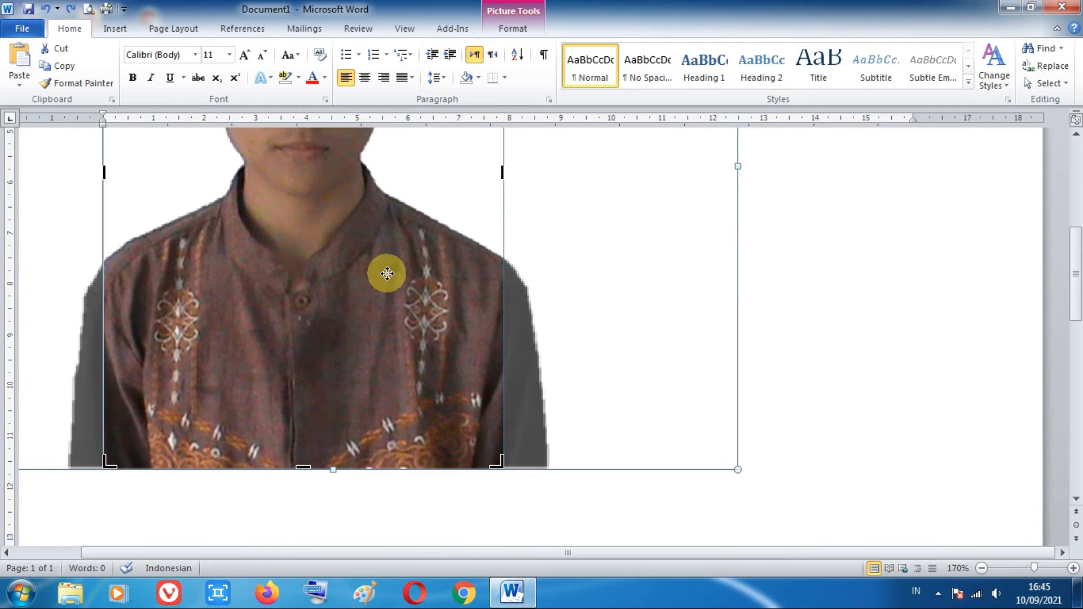
{"action": "scroll", "coordinate": [387, 273], "scroll_direction": "up", "scroll_amount": 2}
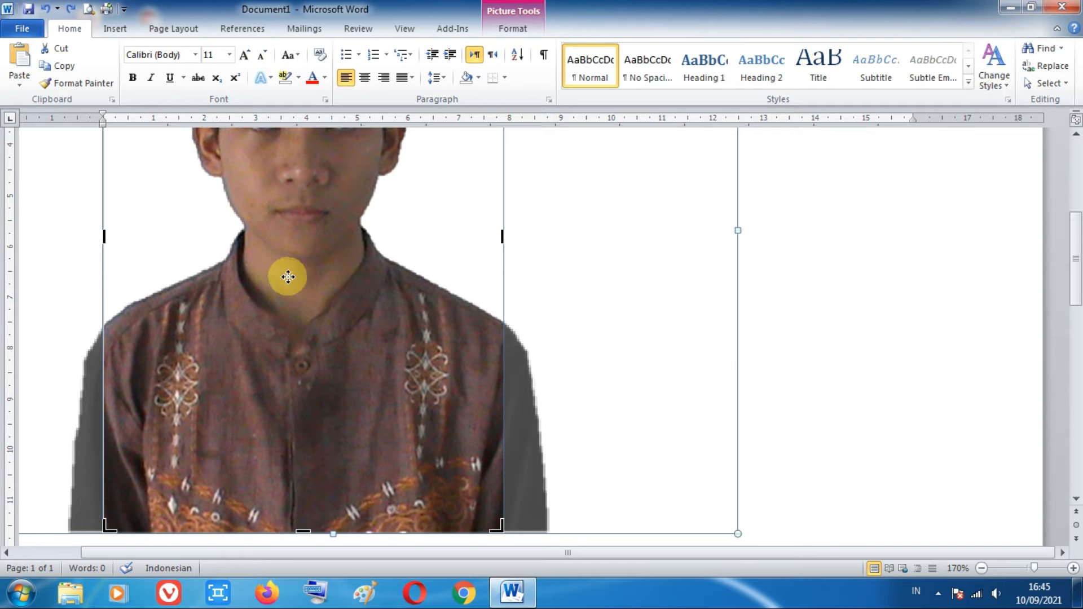
{"action": "scroll", "coordinate": [349, 279], "scroll_direction": "up", "scroll_amount": 6}
{"action": "scroll", "coordinate": [348, 279], "scroll_direction": "up", "scroll_amount": 2}
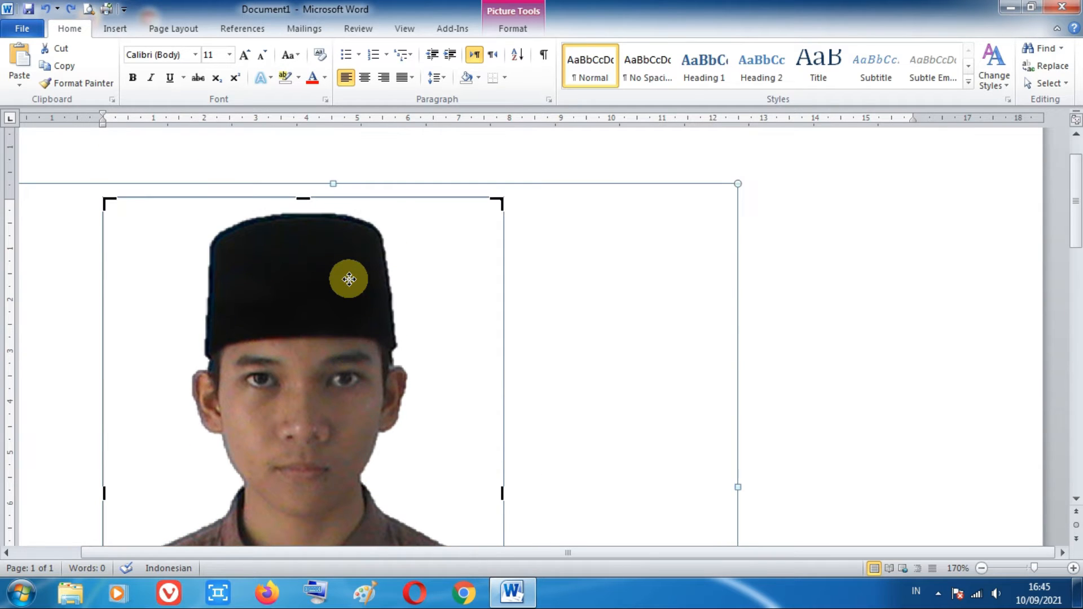
{"action": "scroll", "coordinate": [349, 279], "scroll_direction": "down", "scroll_amount": 10}
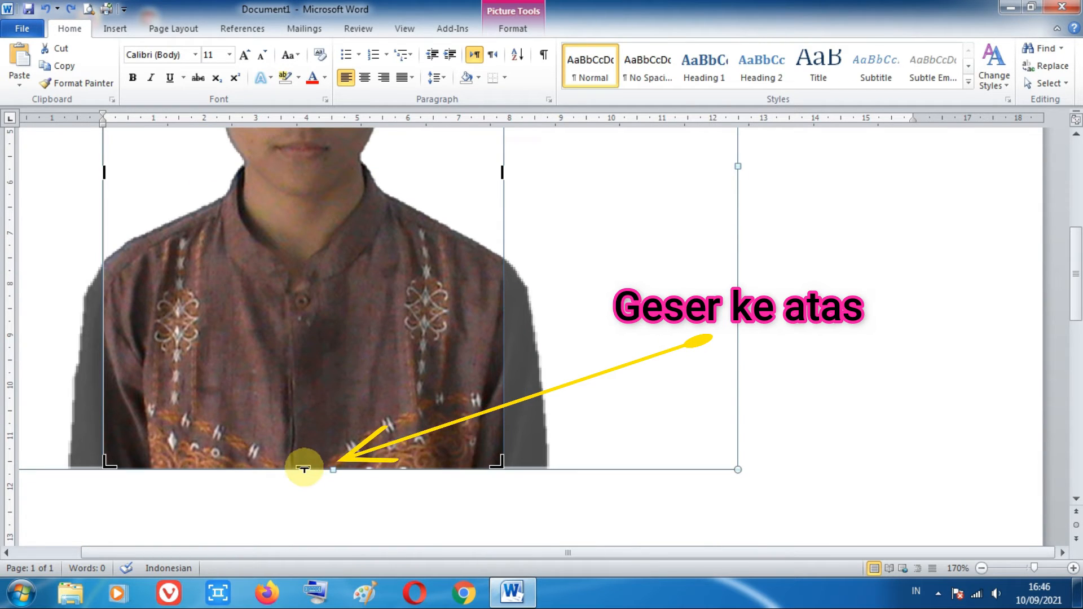
{"action": "left_click_drag", "start_coordinate": [299, 467], "coordinate": [315, 375]}
{"action": "scroll", "coordinate": [315, 375], "scroll_direction": "up", "scroll_amount": 5}
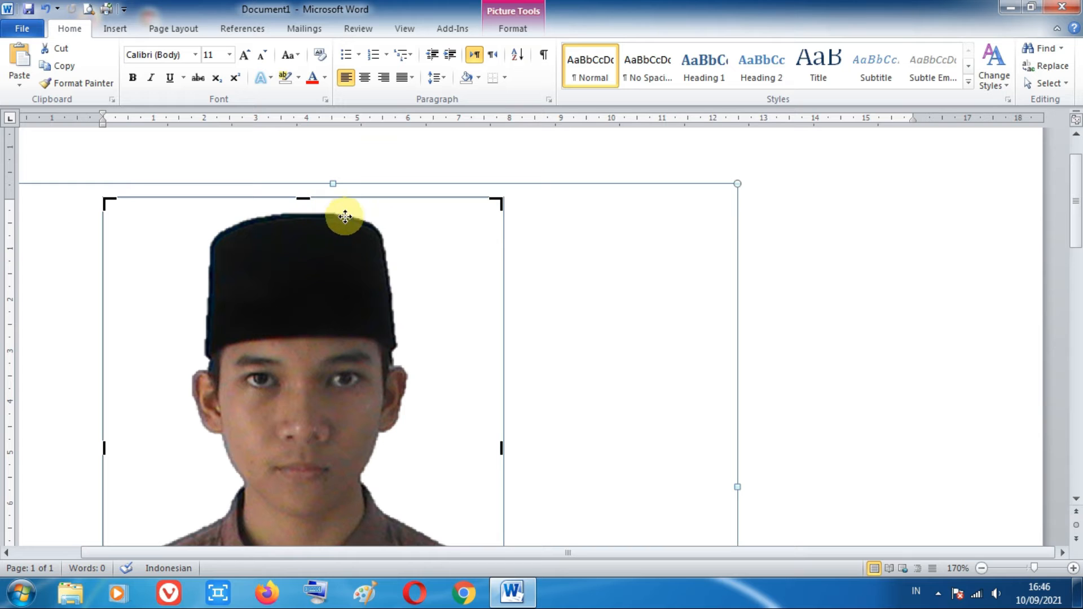
{"action": "scroll", "coordinate": [485, 378], "scroll_direction": "down", "scroll_amount": 3}
{"action": "scroll", "coordinate": [486, 372], "scroll_direction": "down", "scroll_amount": 2}
{"action": "scroll", "coordinate": [486, 370], "scroll_direction": "up", "scroll_amount": 3}
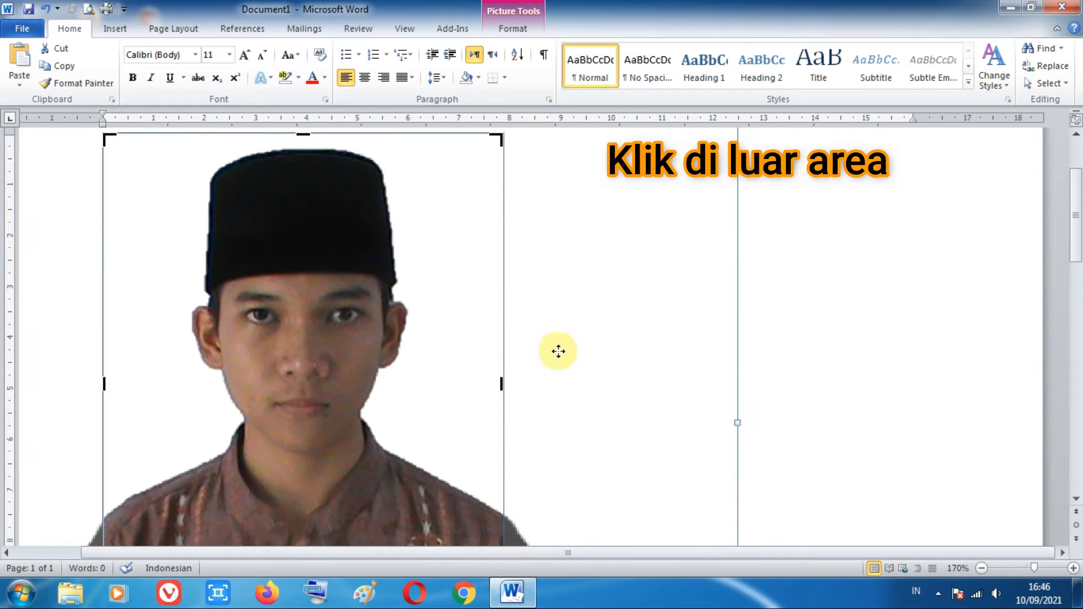
{"action": "left_click", "coordinate": [782, 307]}
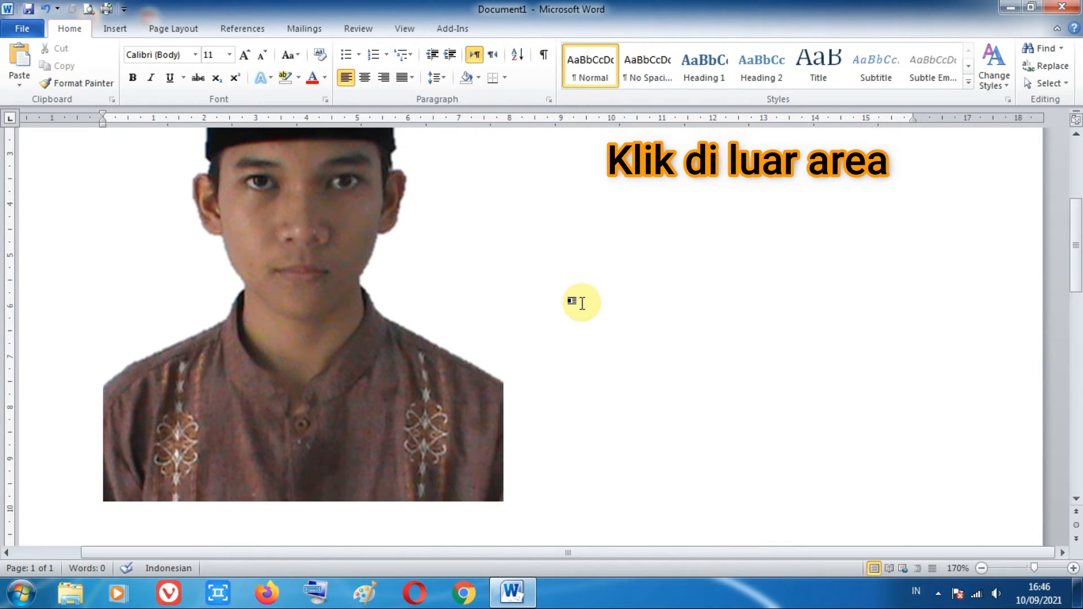
Step: Shrink the cropped photo proportionally to about 6.49 cm high and 5.18 cm wide
{"action": "scroll", "coordinate": [510, 314], "scroll_direction": "down", "scroll_amount": 6}
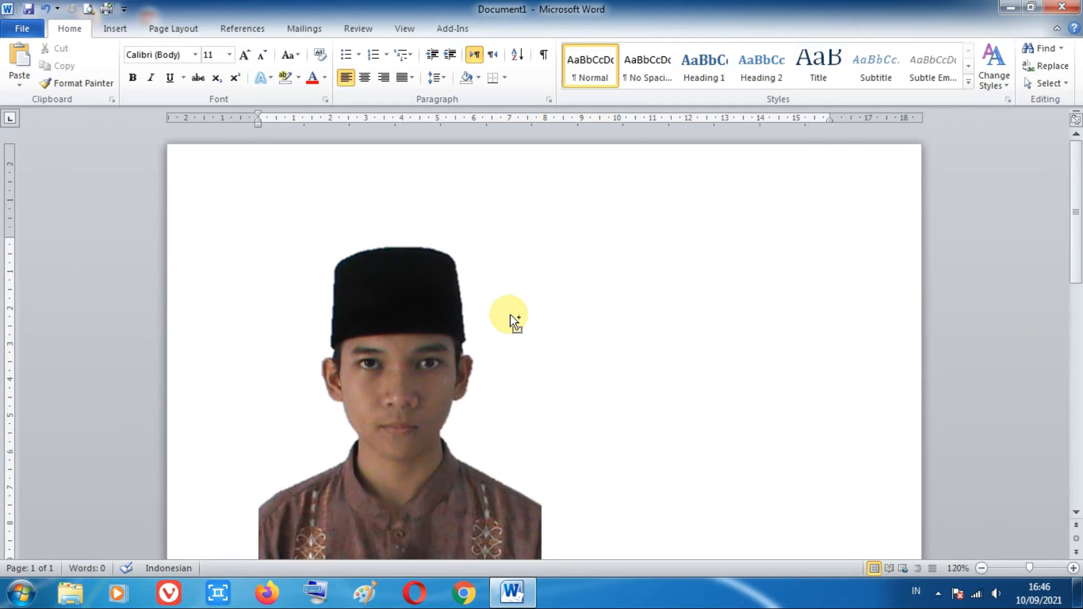
{"action": "left_click", "coordinate": [395, 360]}
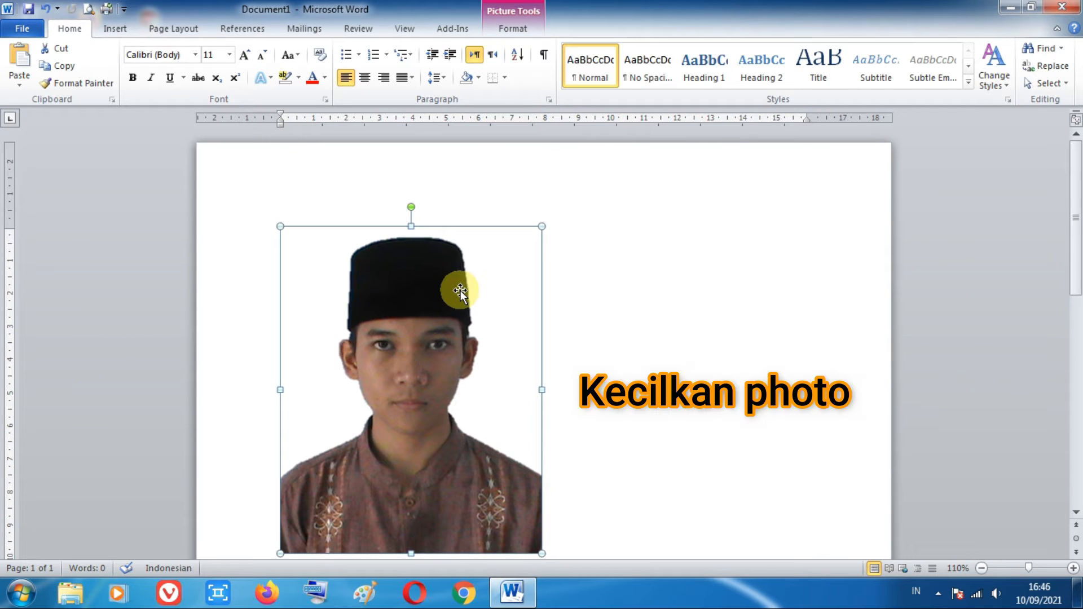
{"action": "left_click_drag", "start_coordinate": [541, 226], "coordinate": [443, 338]}
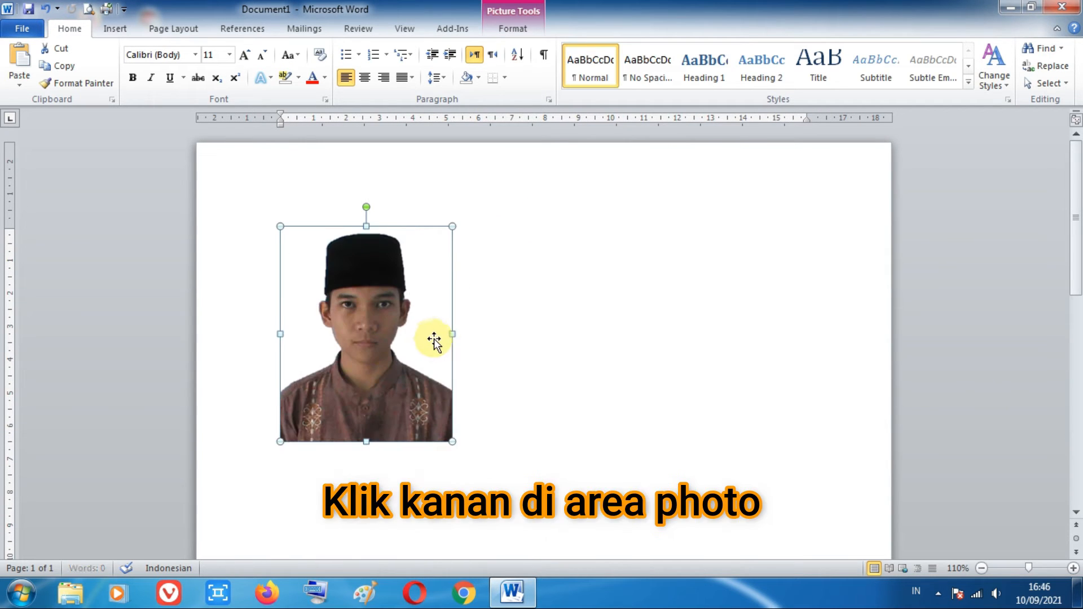
Step: Set the photo's text wrapping to In Front of Text and move it to the right half of the page
{"action": "right_click", "coordinate": [411, 307]}
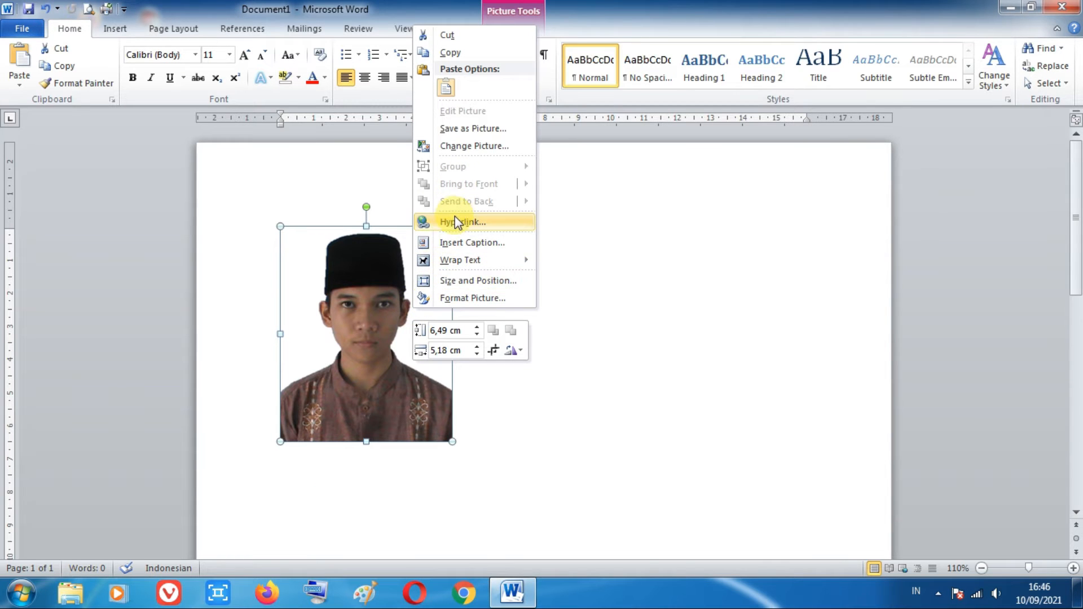
{"action": "mouse_move", "coordinate": [457, 260]}
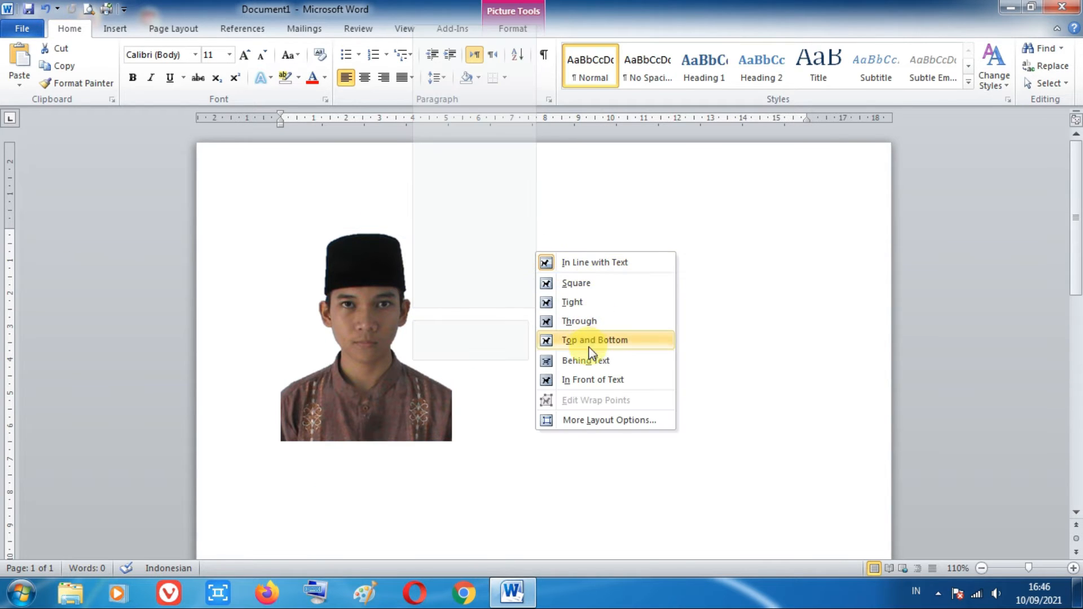
{"action": "left_click", "coordinate": [593, 379]}
{"action": "left_click_drag", "start_coordinate": [411, 266], "coordinate": [687, 254]}
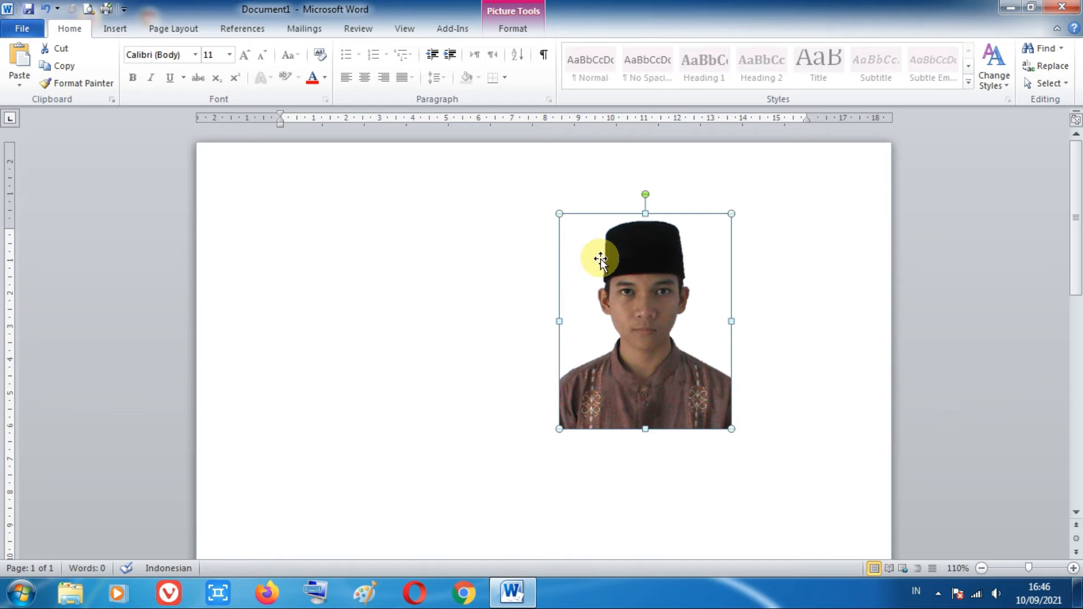
Step: Draw a rectangle near the page's upper-left corner, beside the photo, and set it to 6 cm high and 4 cm wide
{"action": "left_click", "coordinate": [115, 29]}
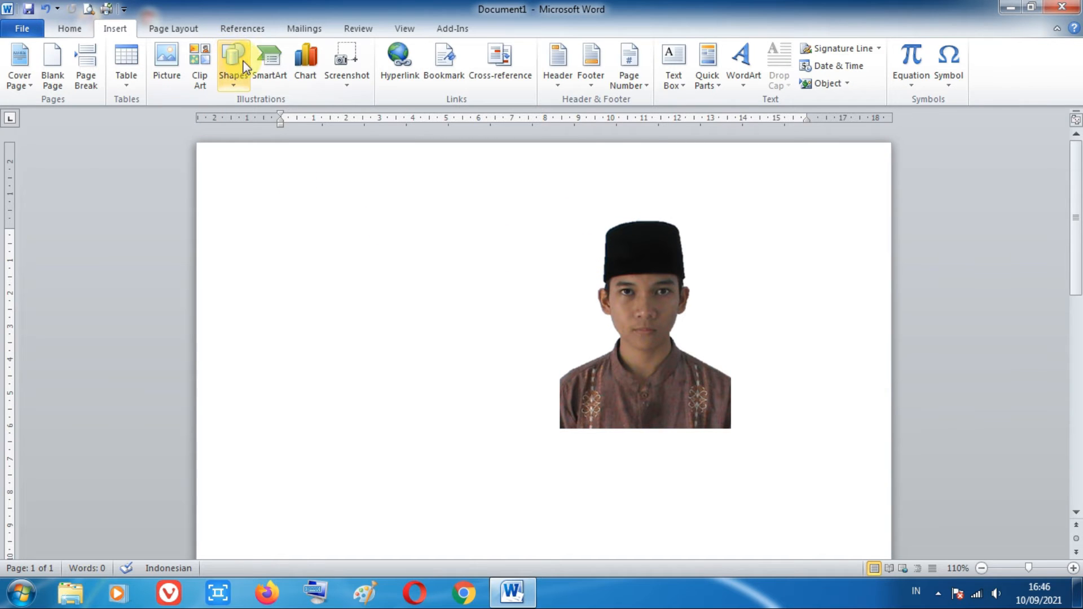
{"action": "left_click", "coordinate": [236, 79]}
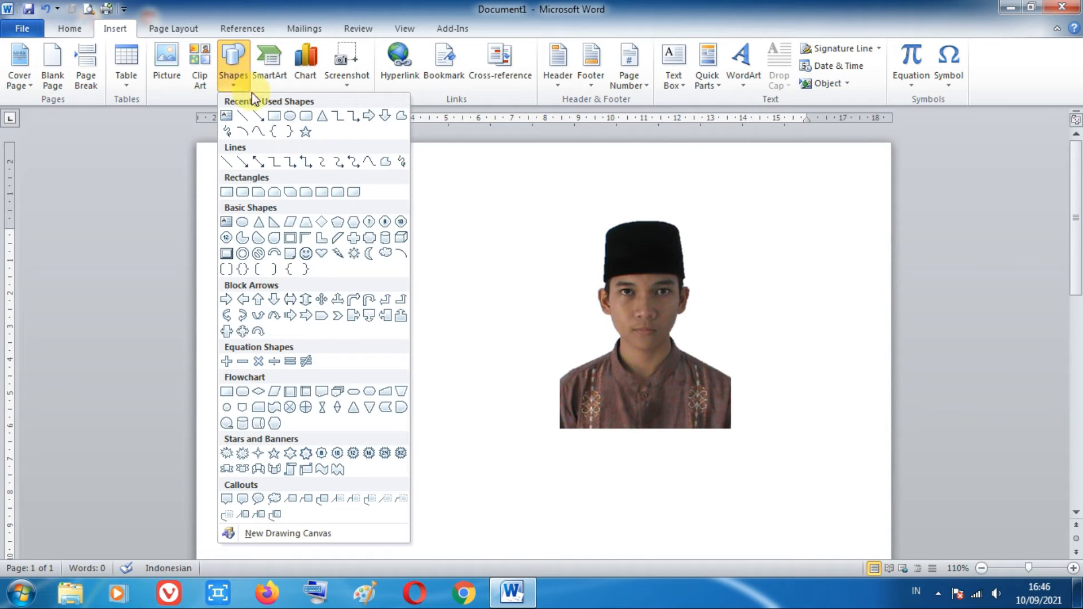
{"action": "left_click", "coordinate": [275, 118]}
{"action": "mouse_move", "coordinate": [261, 172]}
{"action": "left_mouse_down"}
{"action": "mouse_move", "coordinate": [363, 445]}
{"action": "mouse_move", "coordinate": [431, 443]}
{"action": "left_mouse_up"}
{"action": "left_click", "coordinate": [1027, 55]}
{"action": "type", "text": "6"}
{"action": "left_click", "coordinate": [1032, 79]}
{"action": "type", "text": "4"}
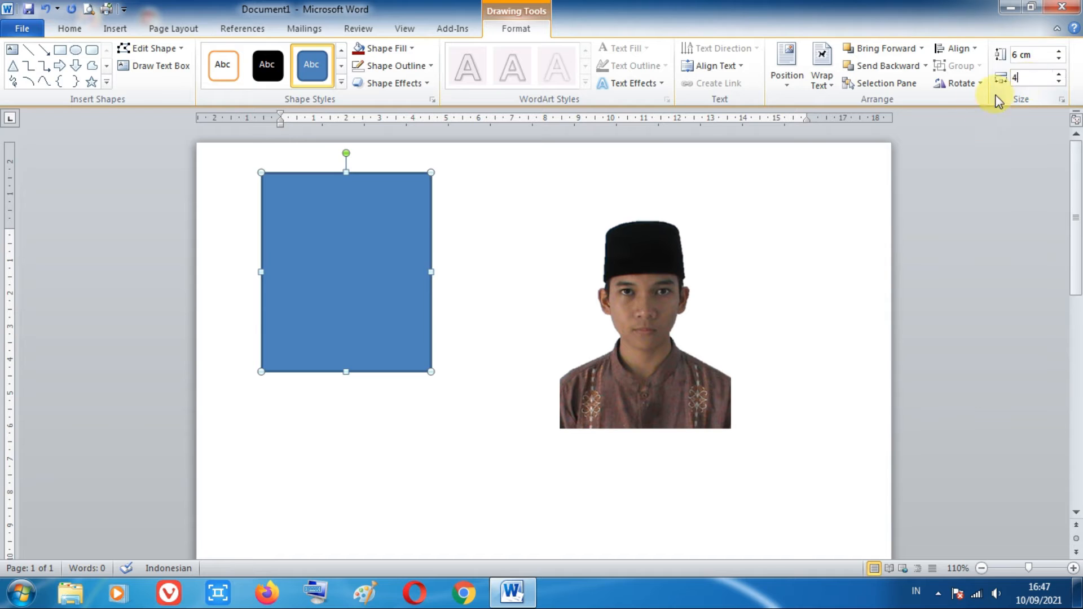
{"action": "left_click", "coordinate": [867, 163]}
Step: Move the photo so it partly overlaps the blue rectangle and bring it to the front
{"action": "left_click_drag", "start_coordinate": [625, 319], "coordinate": [387, 272]}
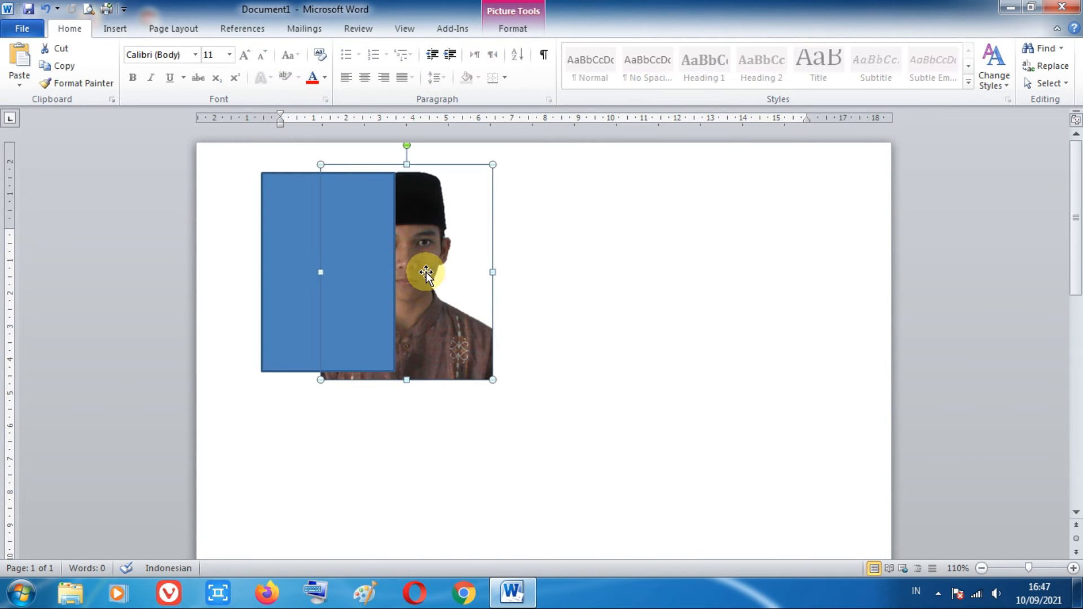
{"action": "left_click", "coordinate": [518, 28]}
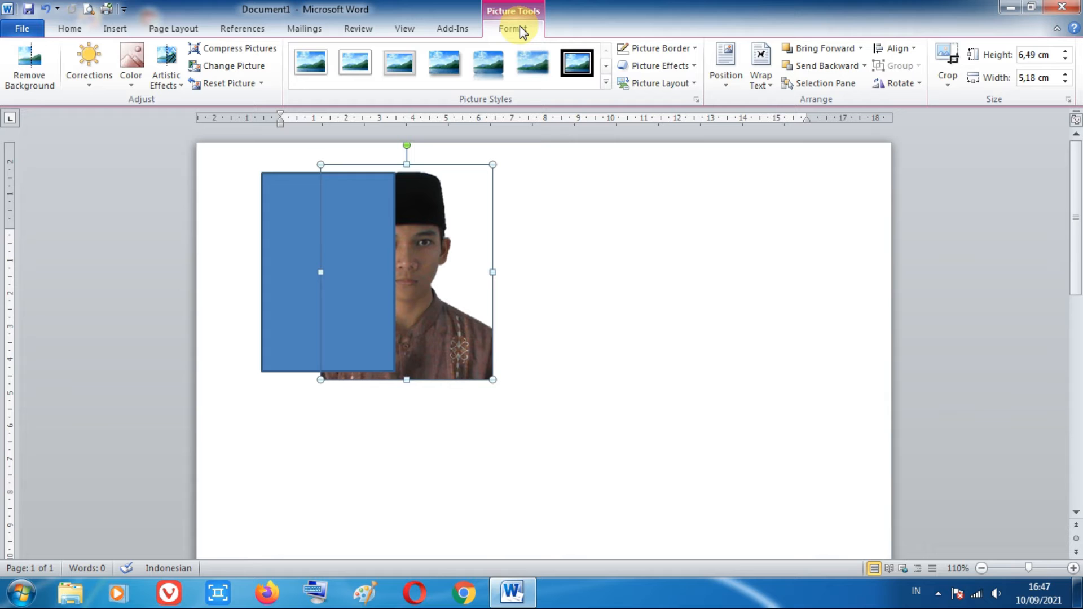
{"action": "left_click", "coordinate": [861, 48]}
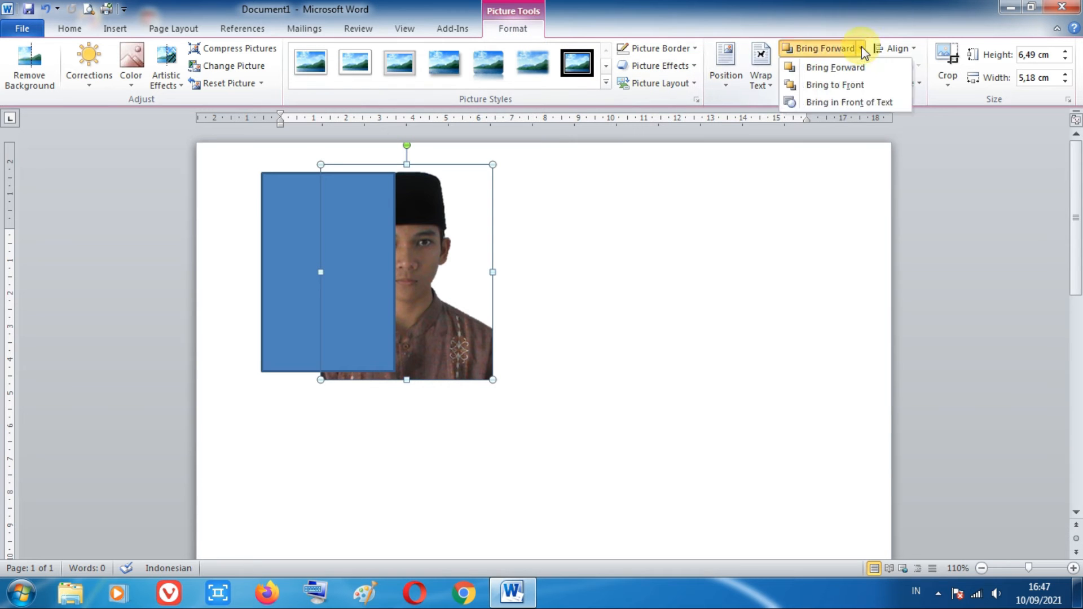
{"action": "left_click", "coordinate": [840, 85]}
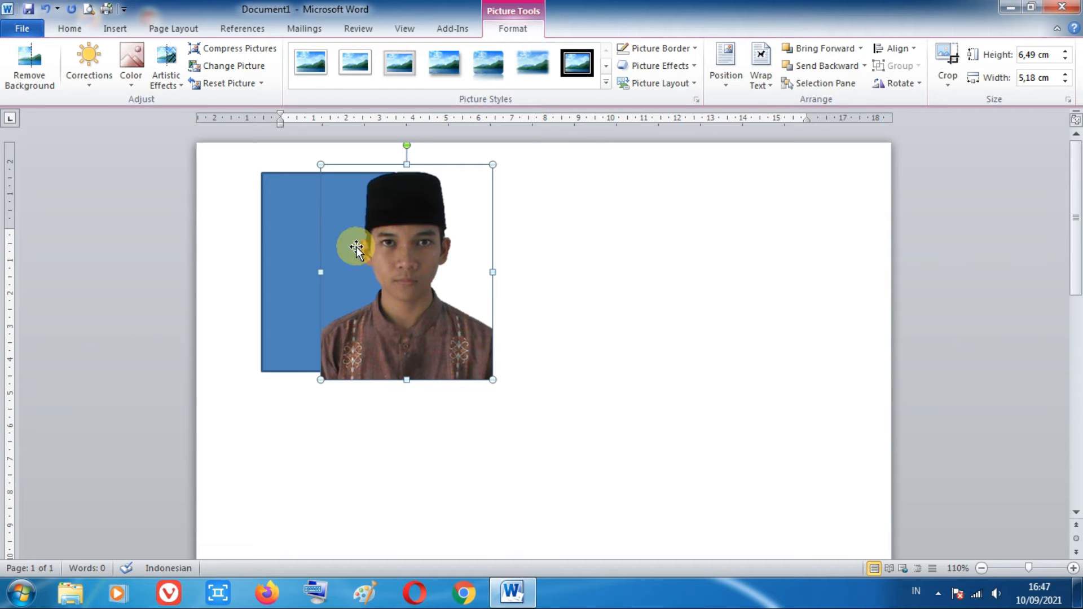
Step: Remove the outline from the blue rectangle behind the photo
{"action": "left_click", "coordinate": [283, 234]}
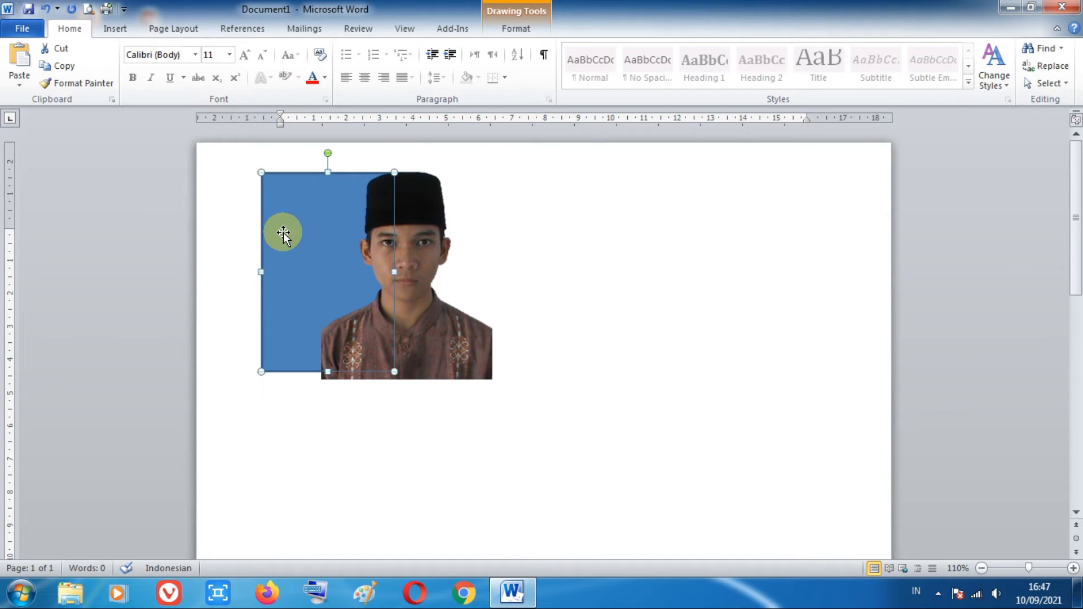
{"action": "left_click", "coordinate": [515, 31]}
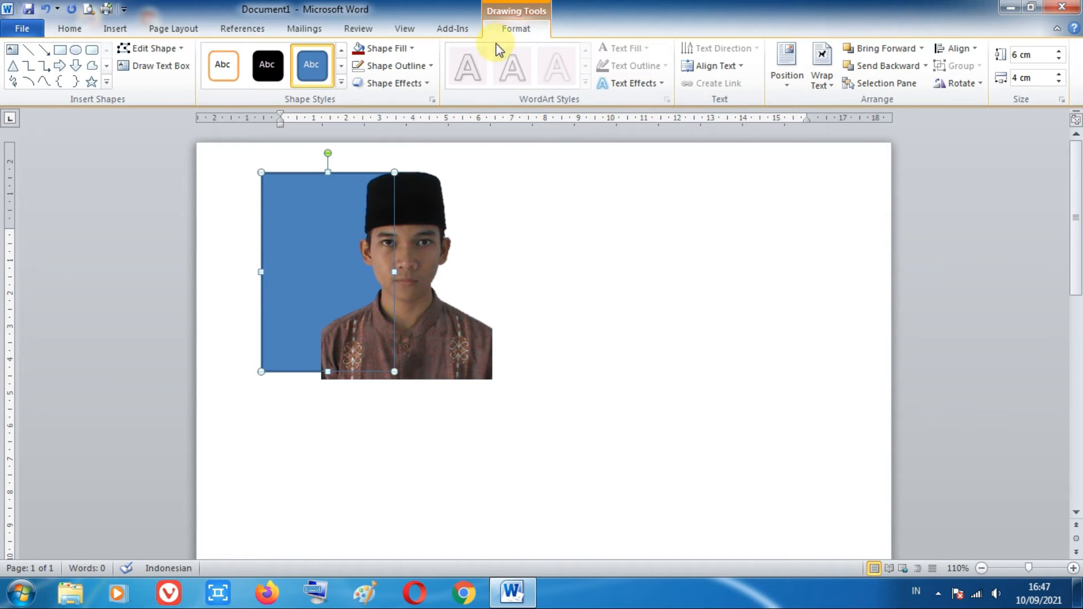
{"action": "left_click", "coordinate": [425, 67]}
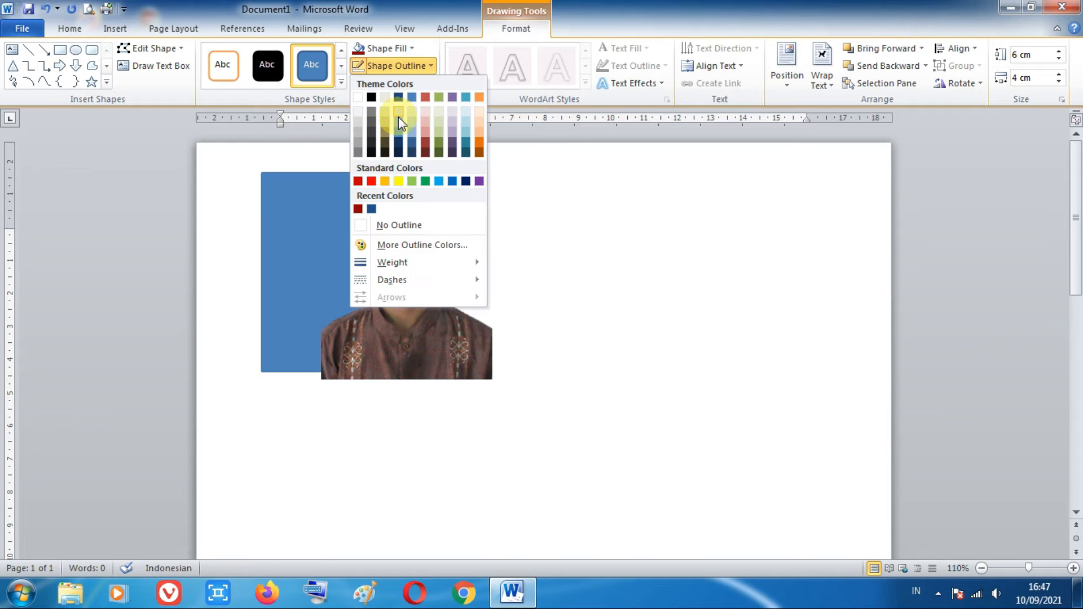
{"action": "left_click", "coordinate": [366, 225]}
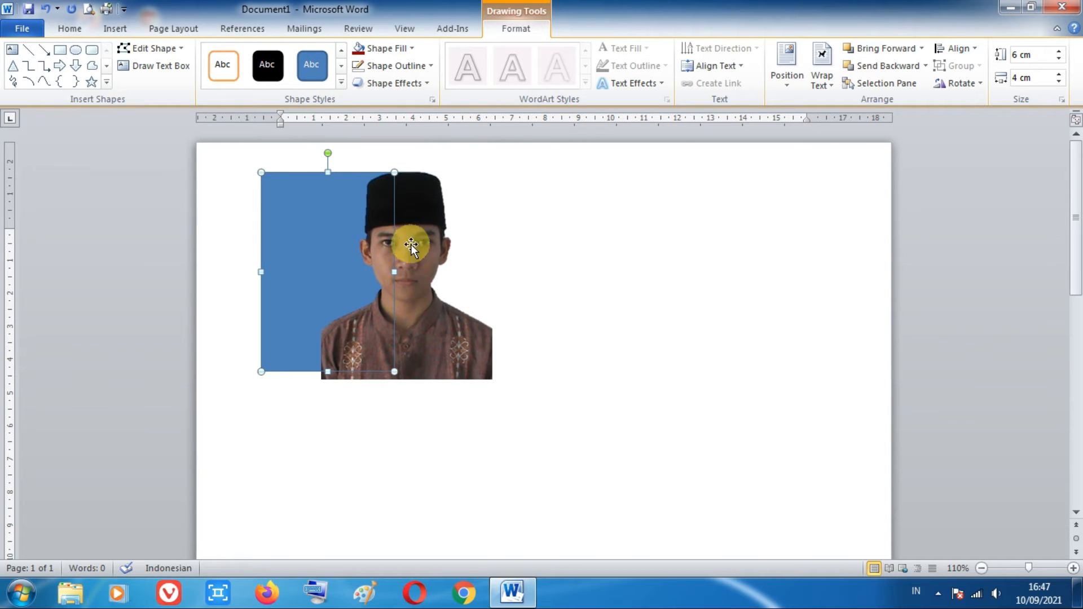
Step: Align the cut-out photo with the blue rectangle's lower-left corner and shrink it proportionally to about 5.02 cm high and 4.01 cm wide
{"action": "left_click", "coordinate": [430, 255]}
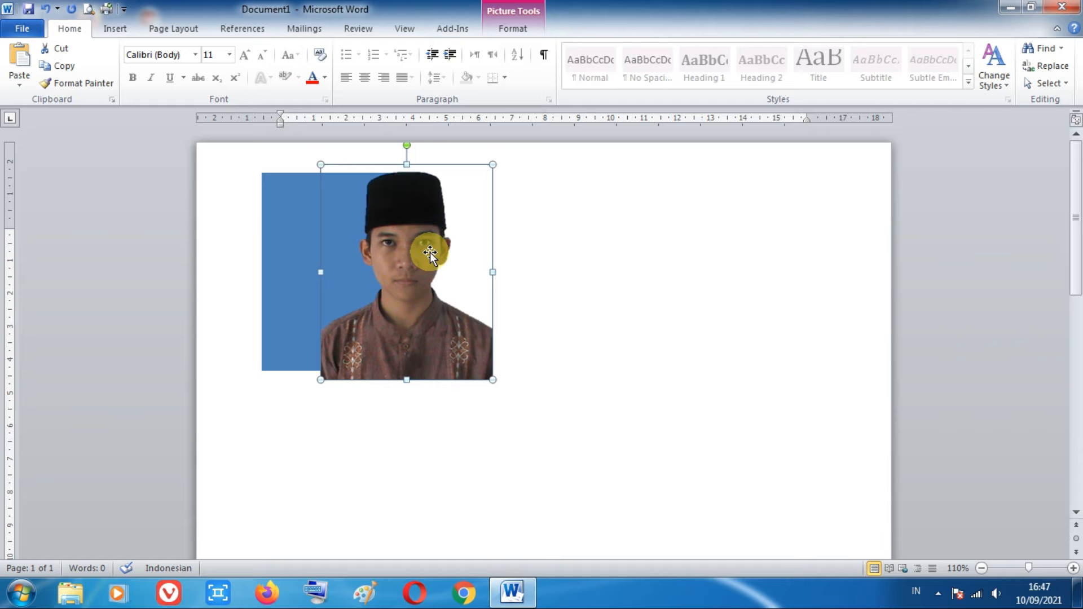
{"action": "left_click_drag", "start_coordinate": [430, 255], "coordinate": [372, 237]}
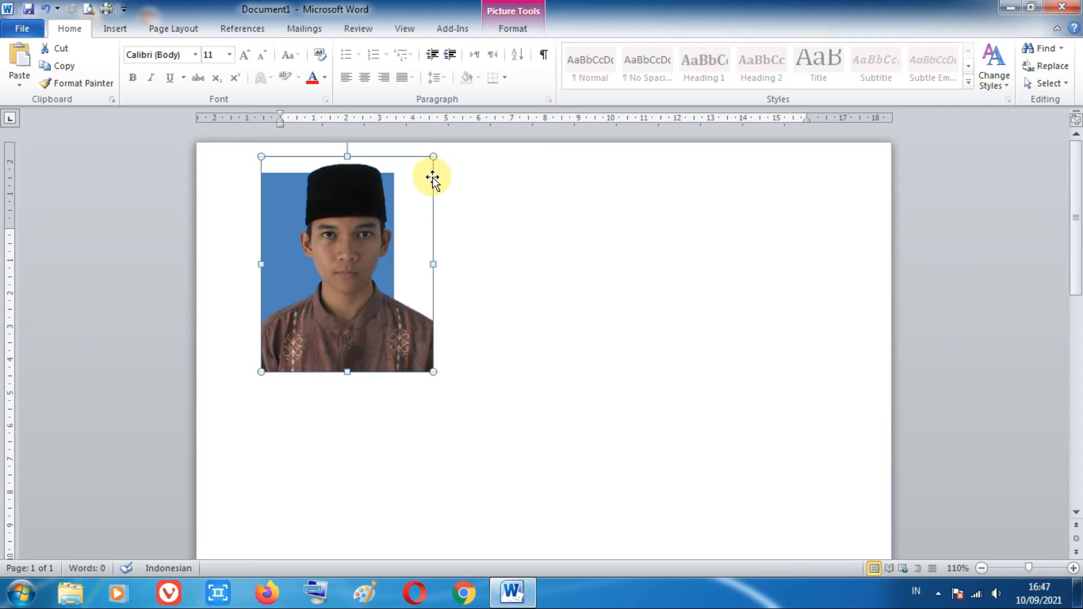
{"action": "left_click_drag", "start_coordinate": [433, 157], "coordinate": [356, 204]}
{"action": "left_click", "coordinate": [462, 212]}
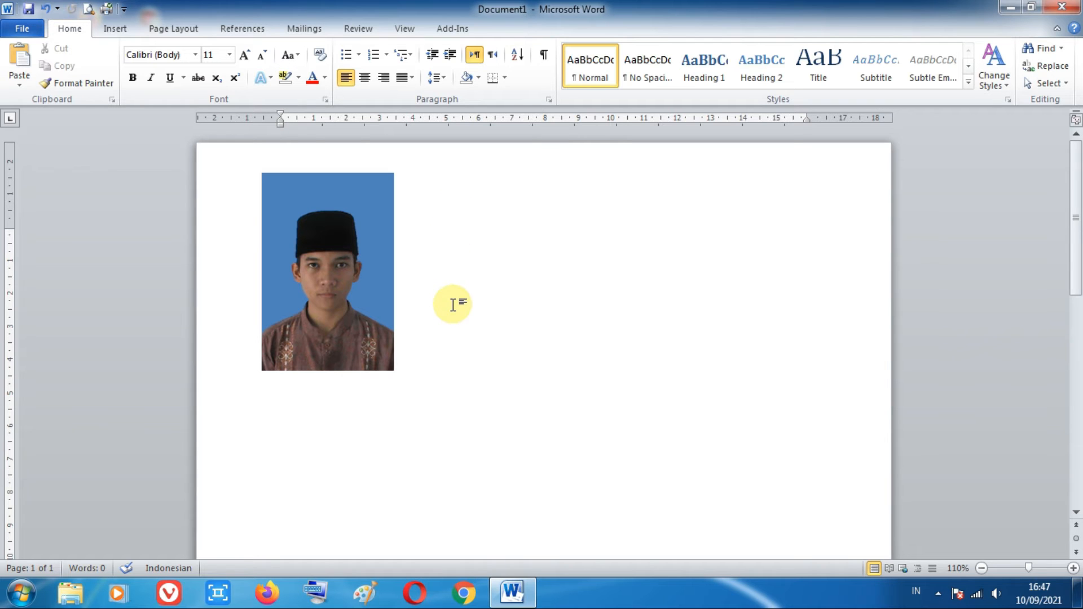
Step: Change the background rectangle's fill to a custom deep blue, RGB 42, 33, 155
{"action": "scroll", "coordinate": [451, 307], "scroll_direction": "up", "scroll_amount": 6}
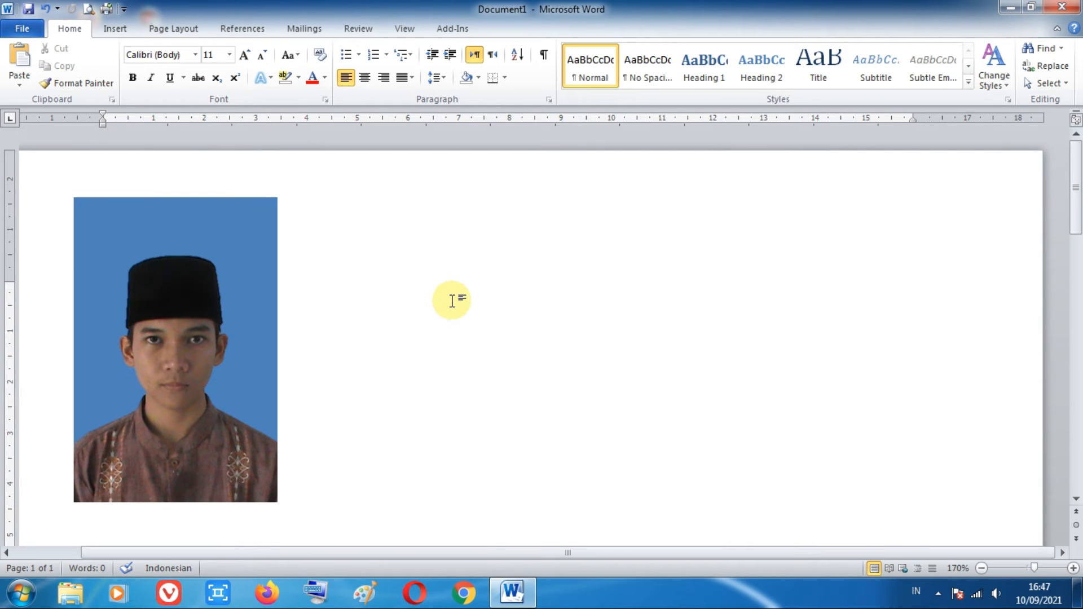
{"action": "scroll", "coordinate": [452, 299], "scroll_direction": "up", "scroll_amount": 3}
{"action": "scroll", "coordinate": [452, 299], "scroll_direction": "down", "scroll_amount": 5}
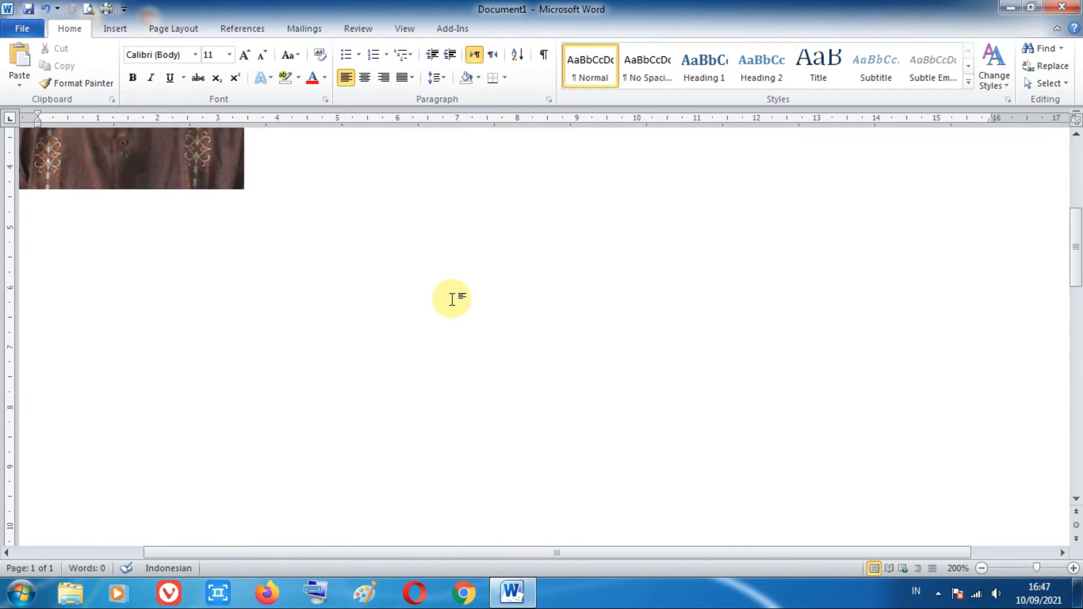
{"action": "scroll", "coordinate": [452, 299], "scroll_direction": "up", "scroll_amount": 2}
{"action": "scroll", "coordinate": [452, 299], "scroll_direction": "down", "scroll_amount": 4}
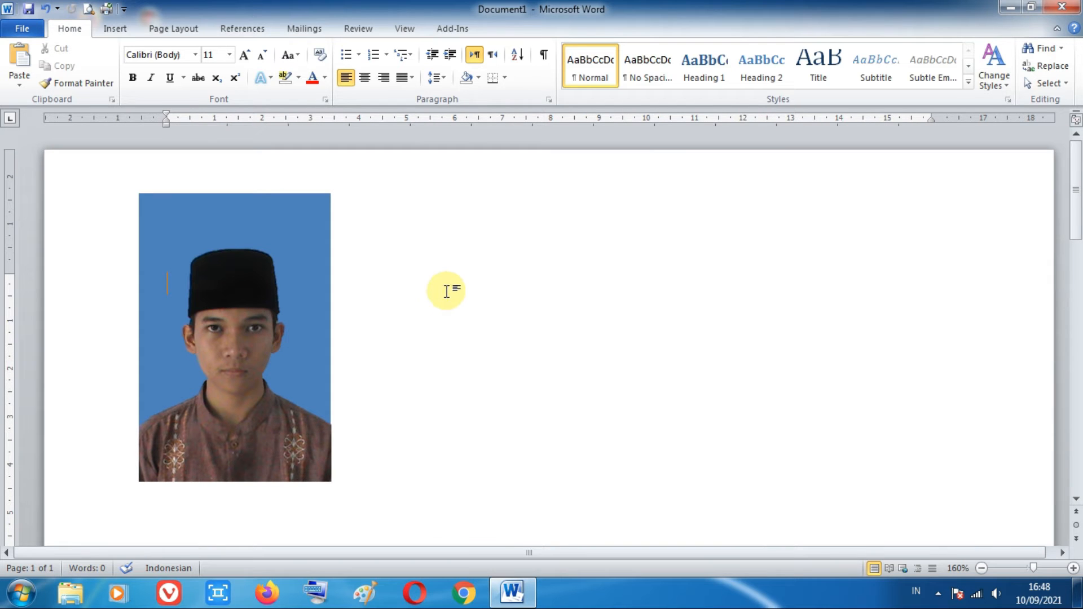
{"action": "left_click", "coordinate": [310, 216]}
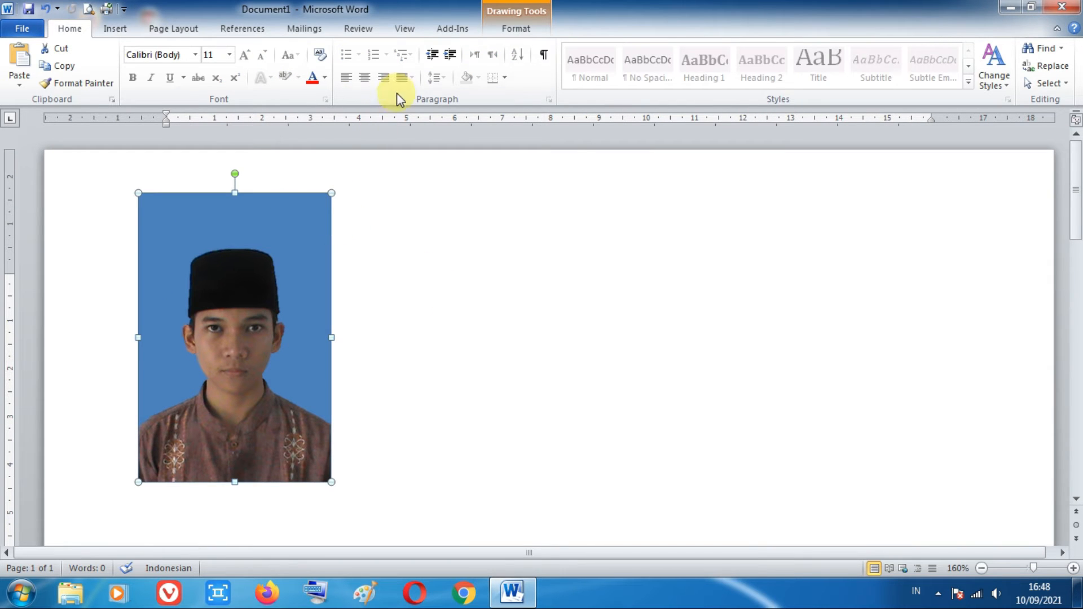
{"action": "left_click", "coordinate": [507, 35]}
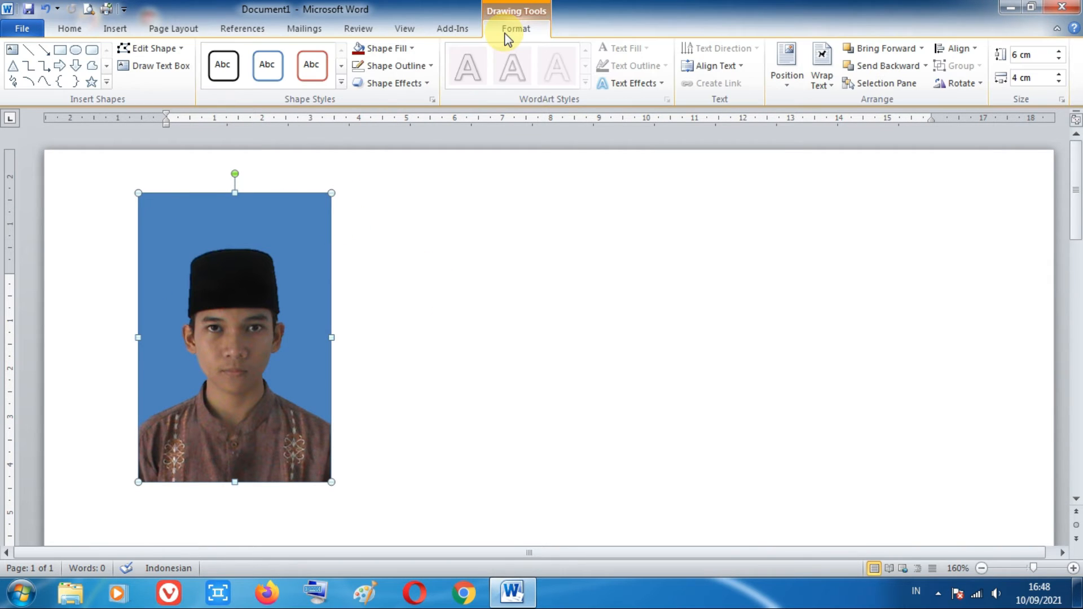
{"action": "left_click", "coordinate": [413, 49]}
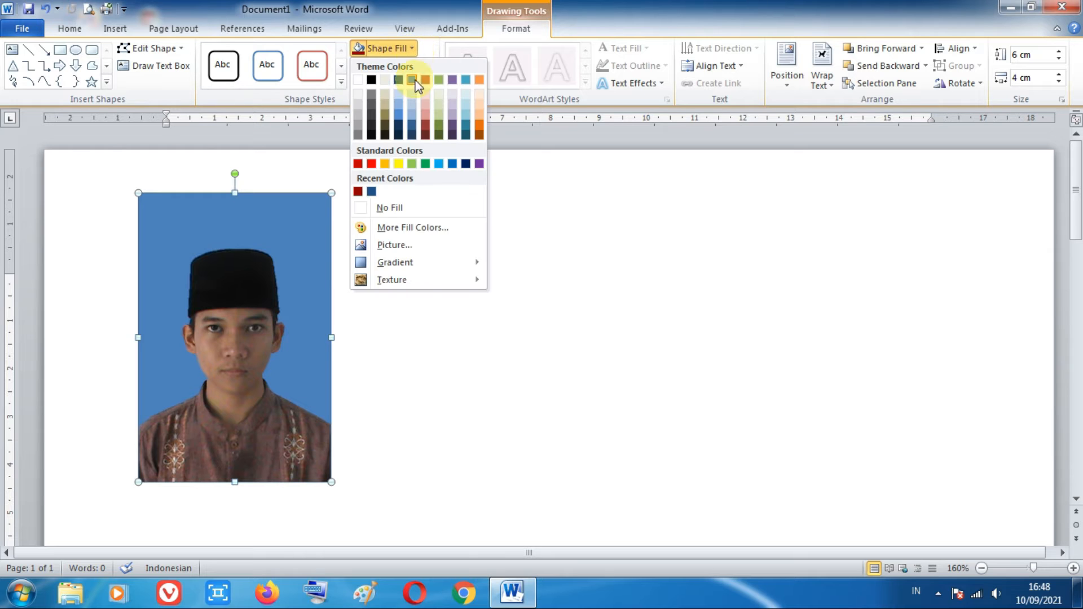
{"action": "left_click", "coordinate": [394, 227]}
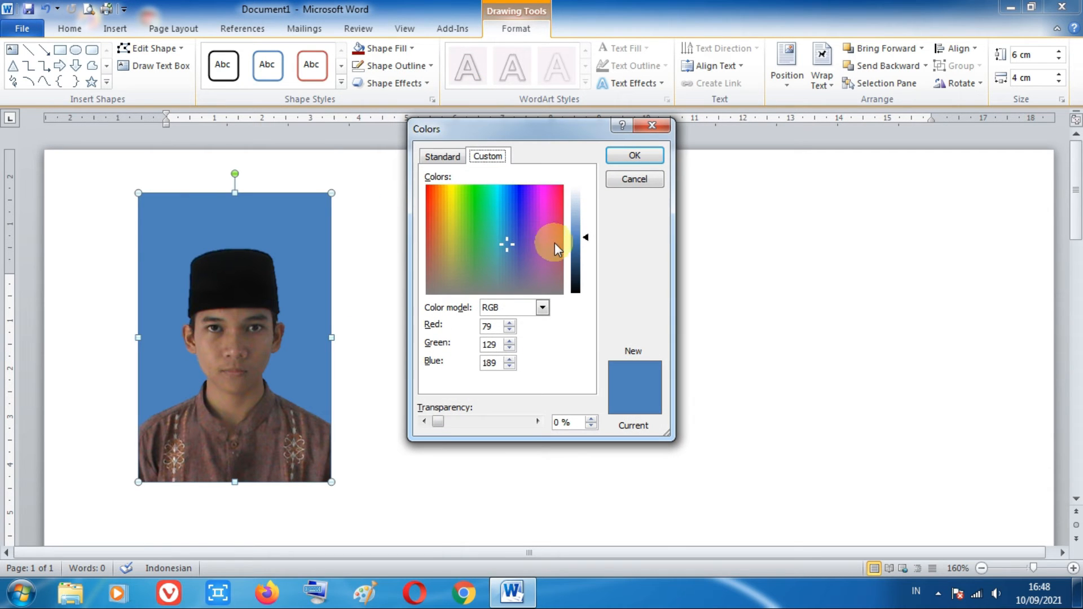
{"action": "left_click_drag", "start_coordinate": [587, 238], "coordinate": [587, 251]}
{"action": "left_click", "coordinate": [519, 222]}
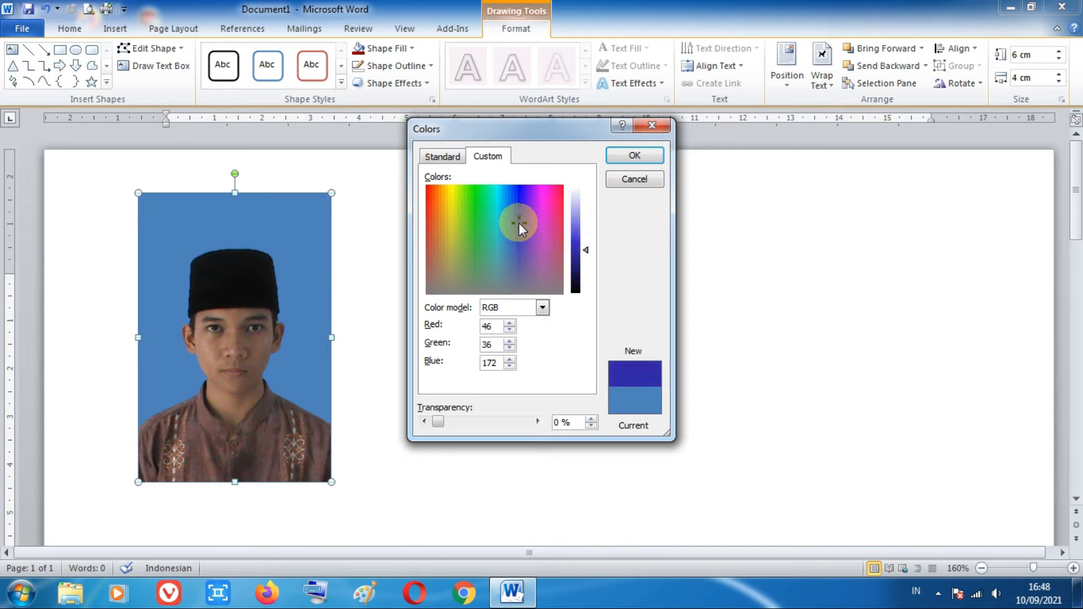
{"action": "left_click_drag", "start_coordinate": [589, 251], "coordinate": [591, 255]}
{"action": "left_click", "coordinate": [634, 155]}
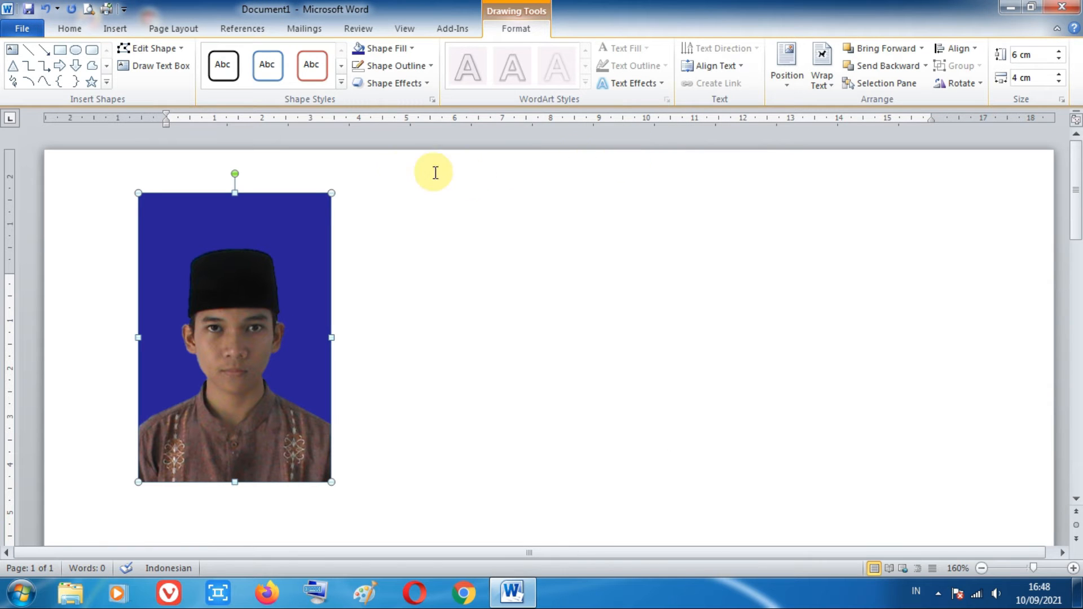
Step: Darken the background rectangle's custom blue fill to RGB 29, 23, 107
{"action": "left_click", "coordinate": [416, 52]}
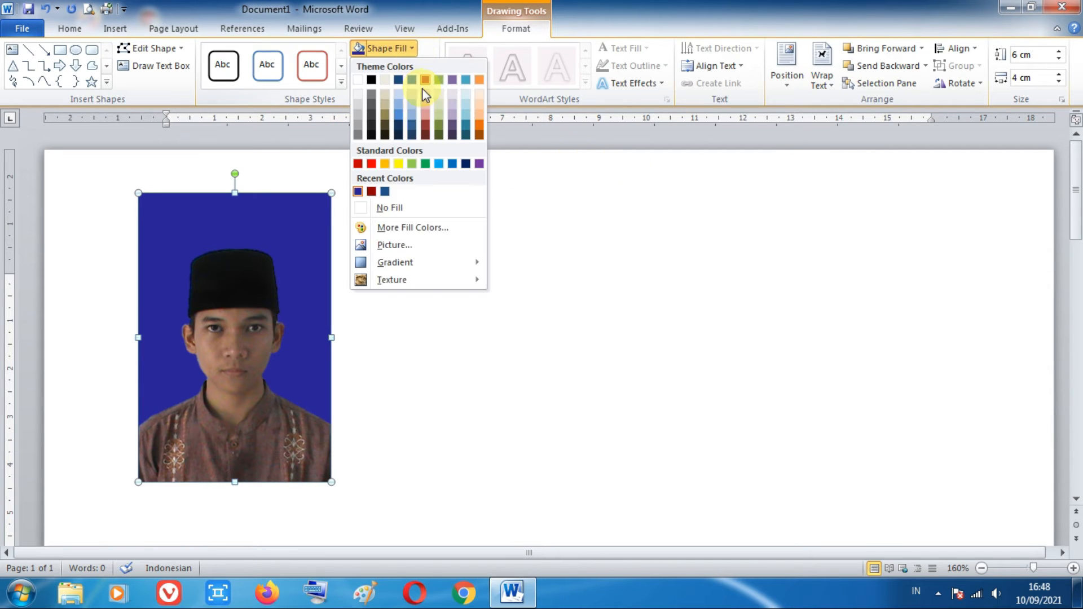
{"action": "left_click", "coordinate": [394, 227]}
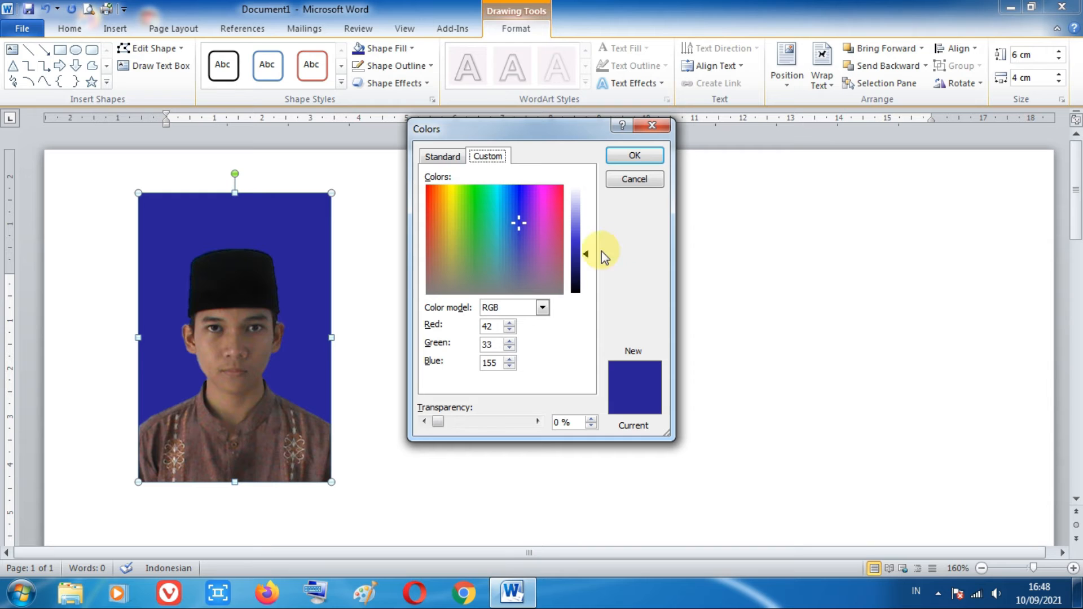
{"action": "left_click_drag", "start_coordinate": [589, 269], "coordinate": [587, 272]}
{"action": "left_click", "coordinate": [629, 161]}
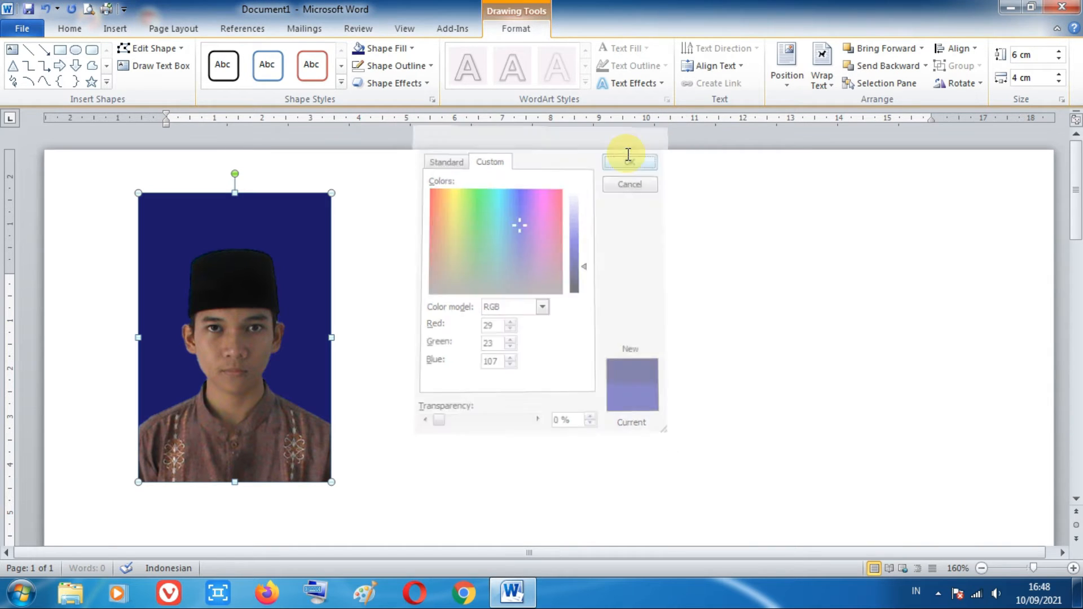
{"action": "left_click", "coordinate": [484, 209]}
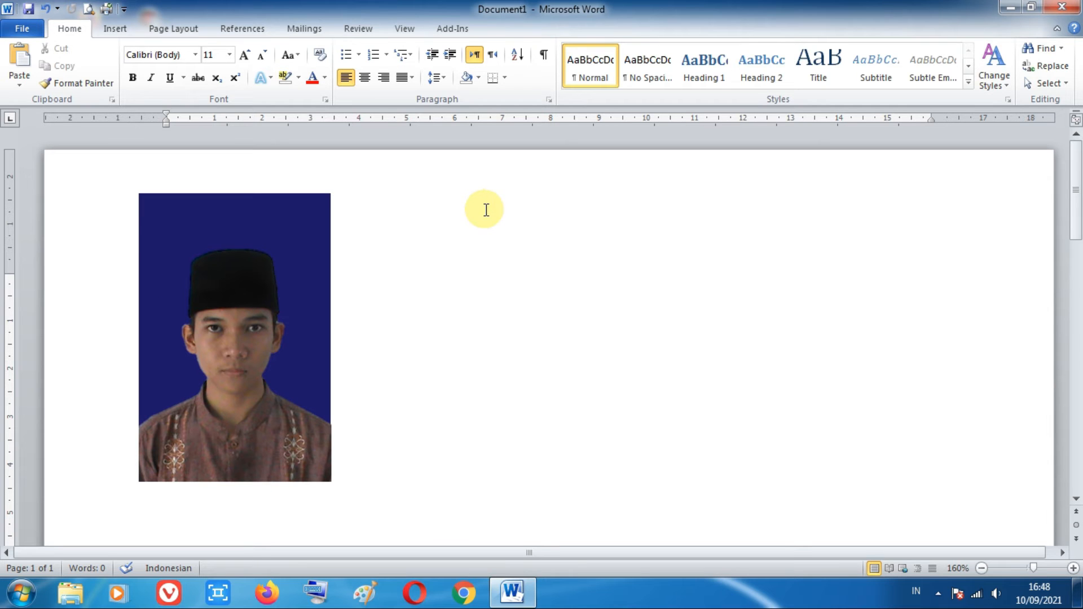
Step: Duplicate the rectangle and cut-out photo together, placing the copy directly beside the original at the same height with a small gap
{"action": "left_click", "coordinate": [299, 208]}
{"action": "left_click", "coordinate": [246, 277], "text": "shift"}
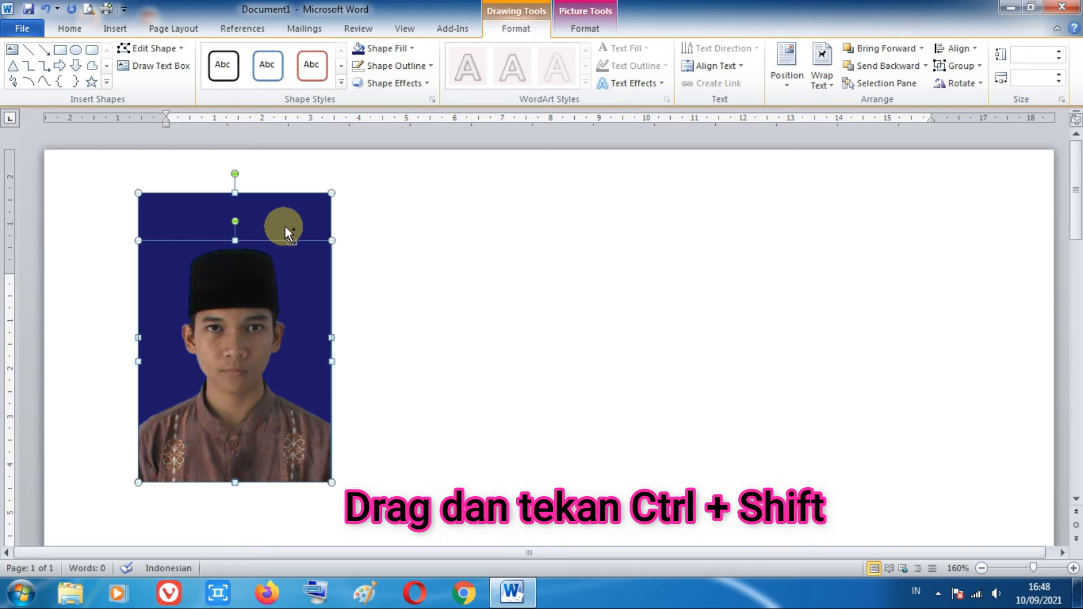
{"action": "left_click_drag", "start_coordinate": [287, 225], "coordinate": [489, 219]}
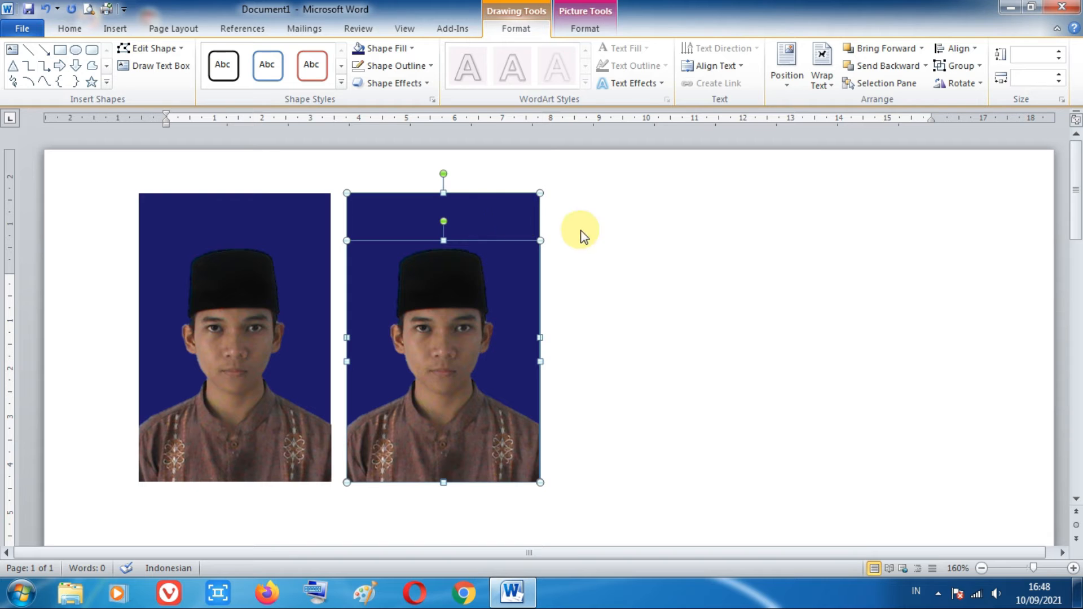
{"action": "left_click", "coordinate": [580, 231]}
Step: Fill the copied rectangle with a custom dark red, RGB 118, 0, 0
{"action": "left_click", "coordinate": [504, 212]}
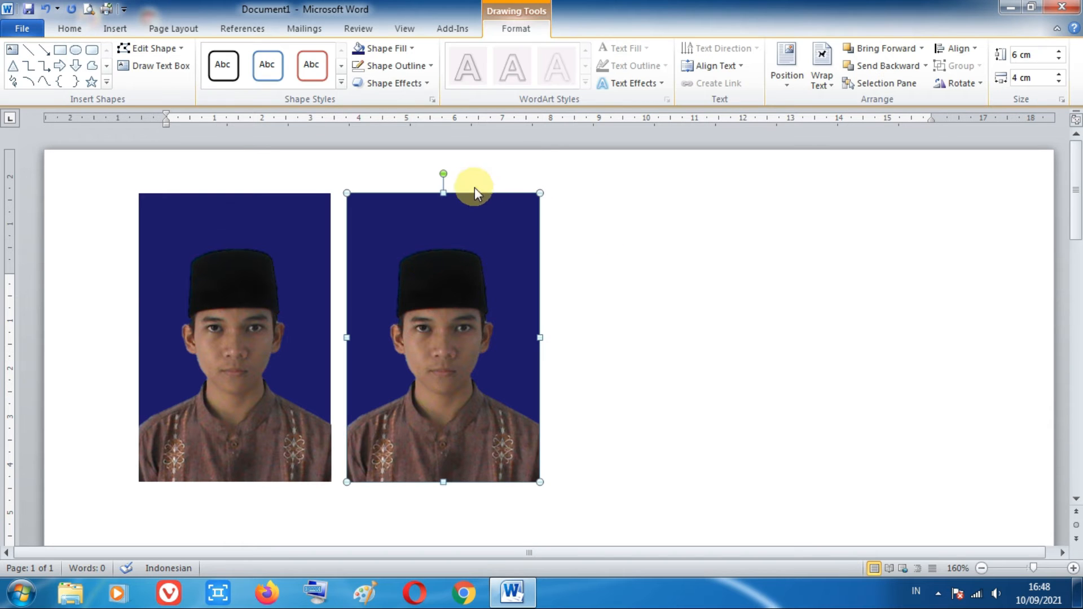
{"action": "left_click", "coordinate": [410, 52]}
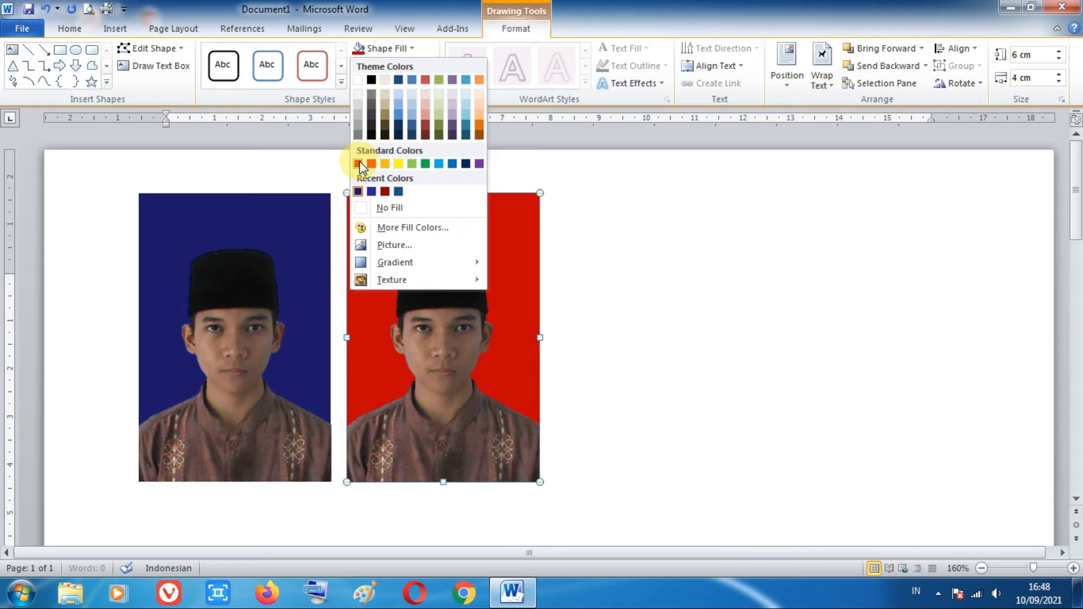
{"action": "left_click", "coordinate": [358, 163]}
{"action": "left_click", "coordinate": [415, 48]}
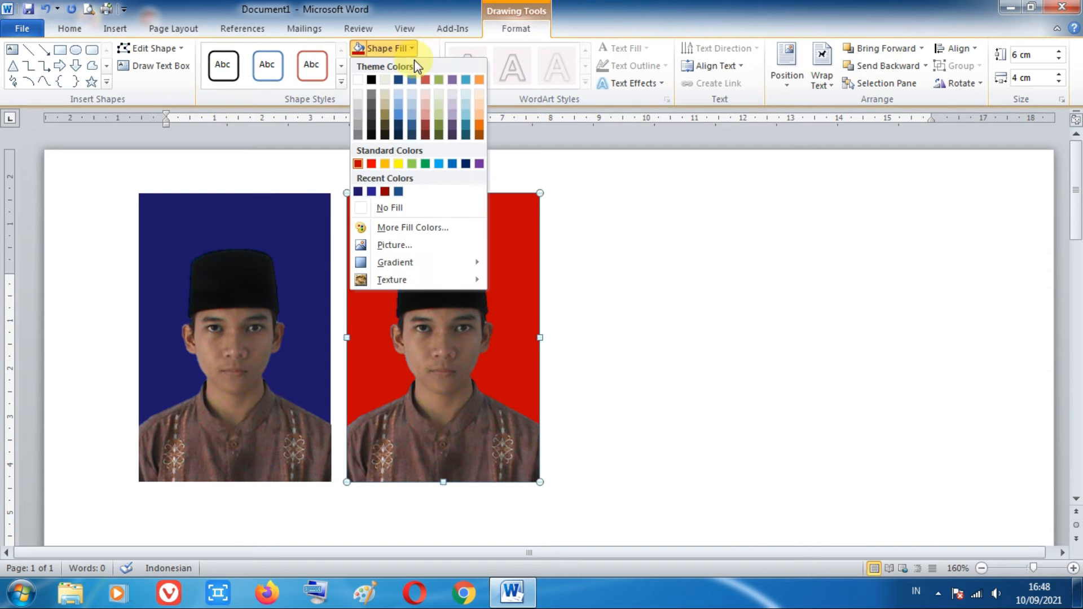
{"action": "left_click", "coordinate": [386, 227]}
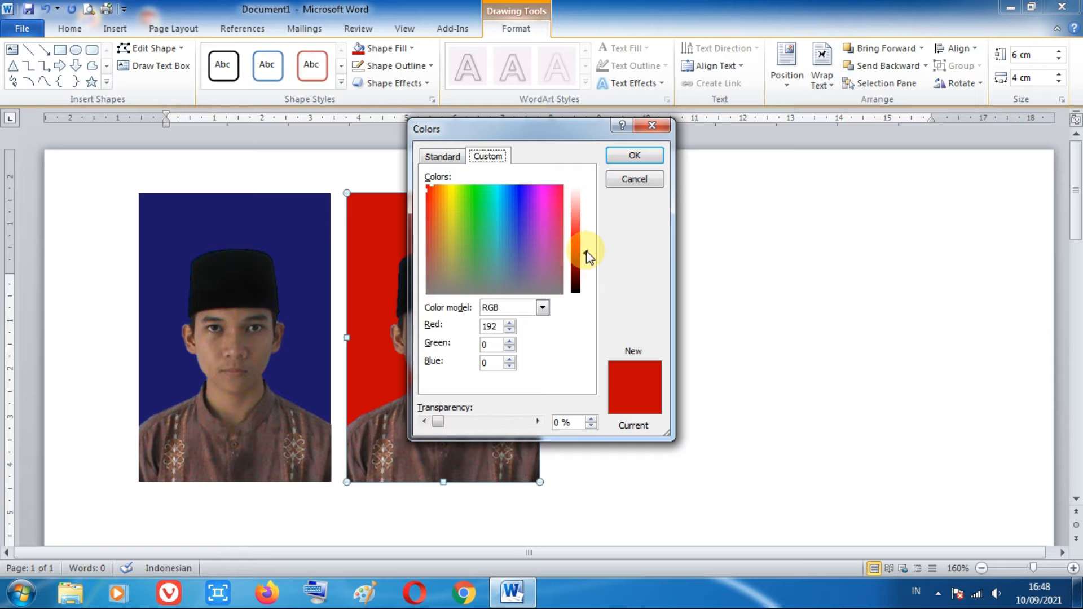
{"action": "left_click_drag", "start_coordinate": [584, 251], "coordinate": [588, 265]}
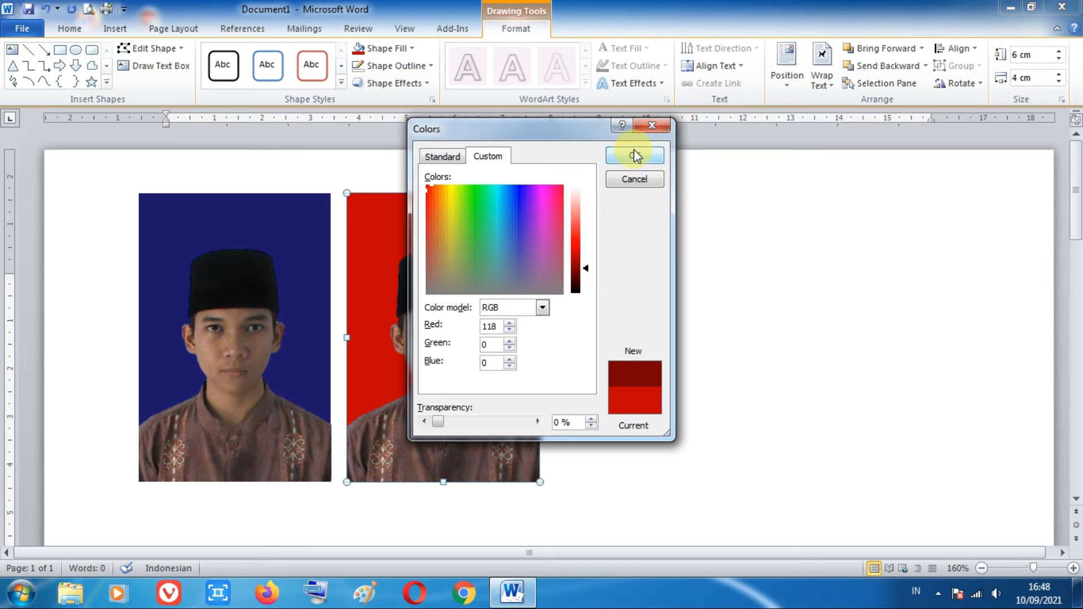
{"action": "left_click", "coordinate": [636, 156]}
{"action": "left_click", "coordinate": [633, 227]}
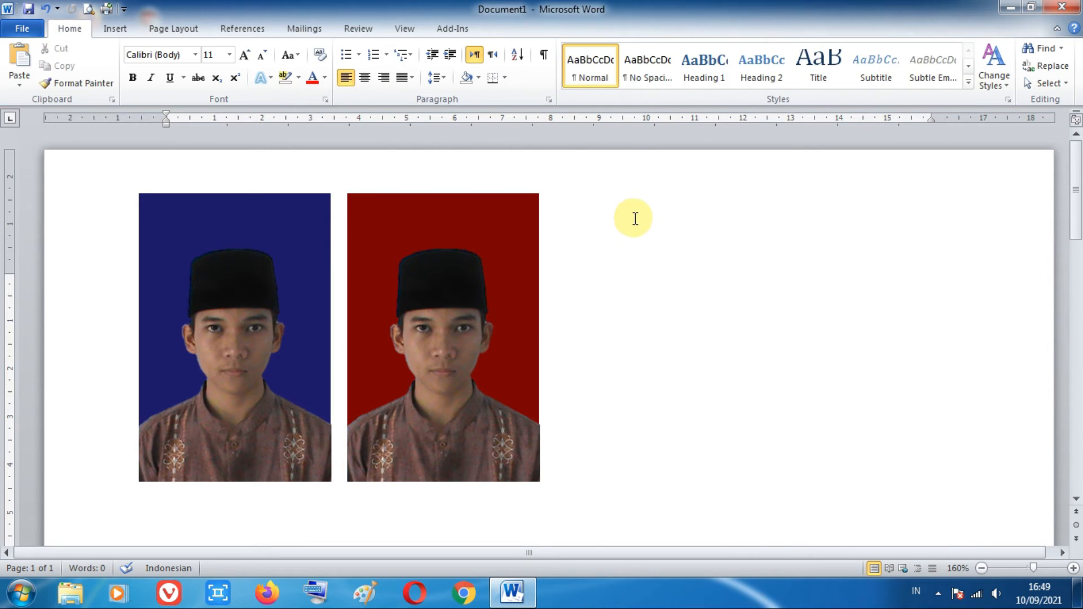
Step: Brighten the cut-out photo on the blue background by one preset level, keeping its contrast unchanged
{"action": "left_click", "coordinate": [225, 317]}
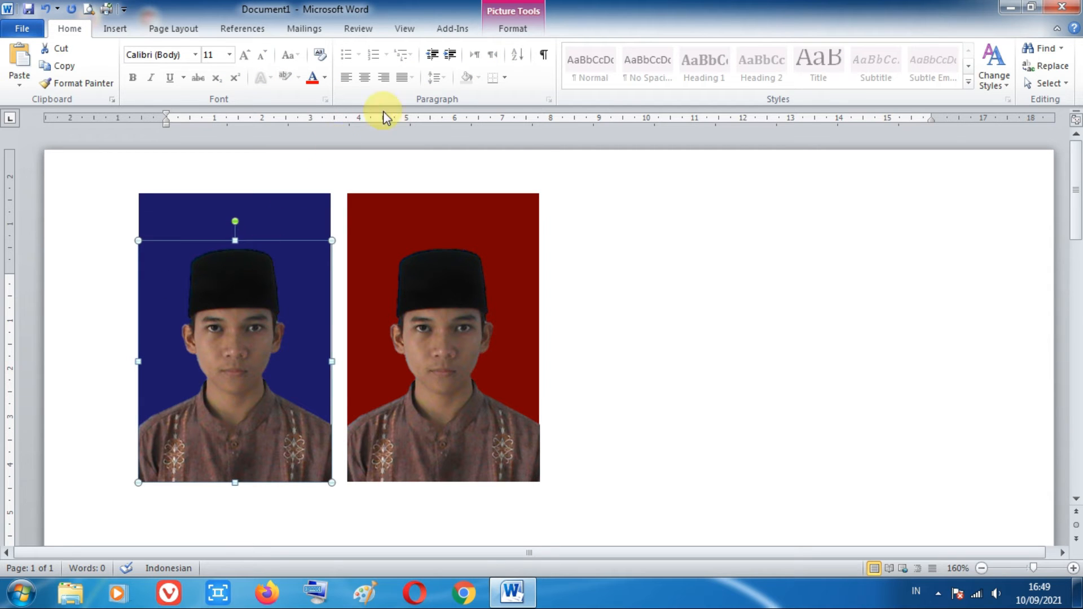
{"action": "left_click", "coordinate": [513, 31]}
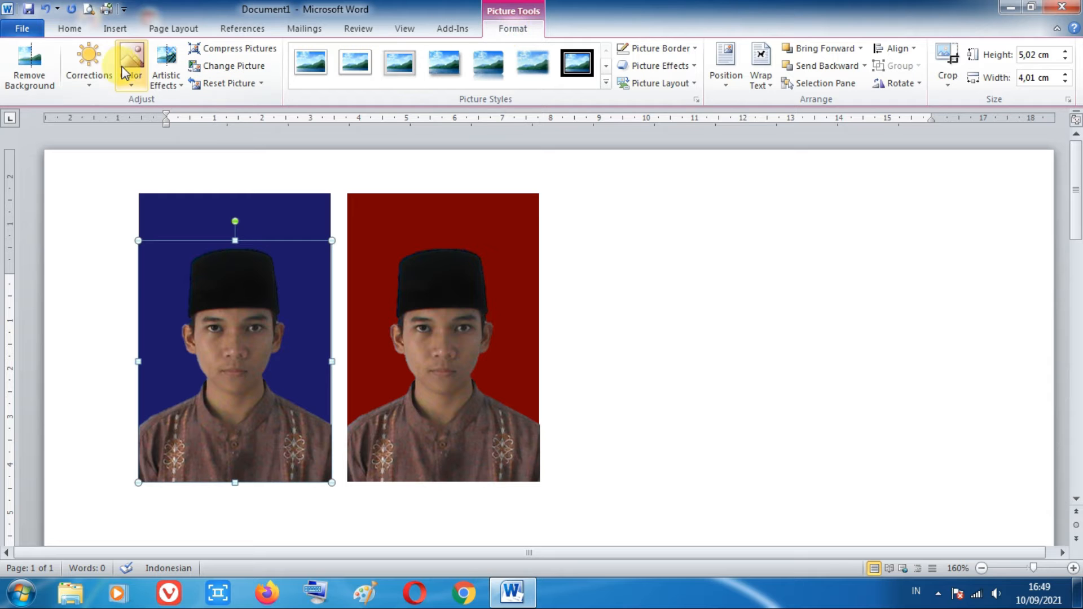
{"action": "left_click", "coordinate": [85, 66]}
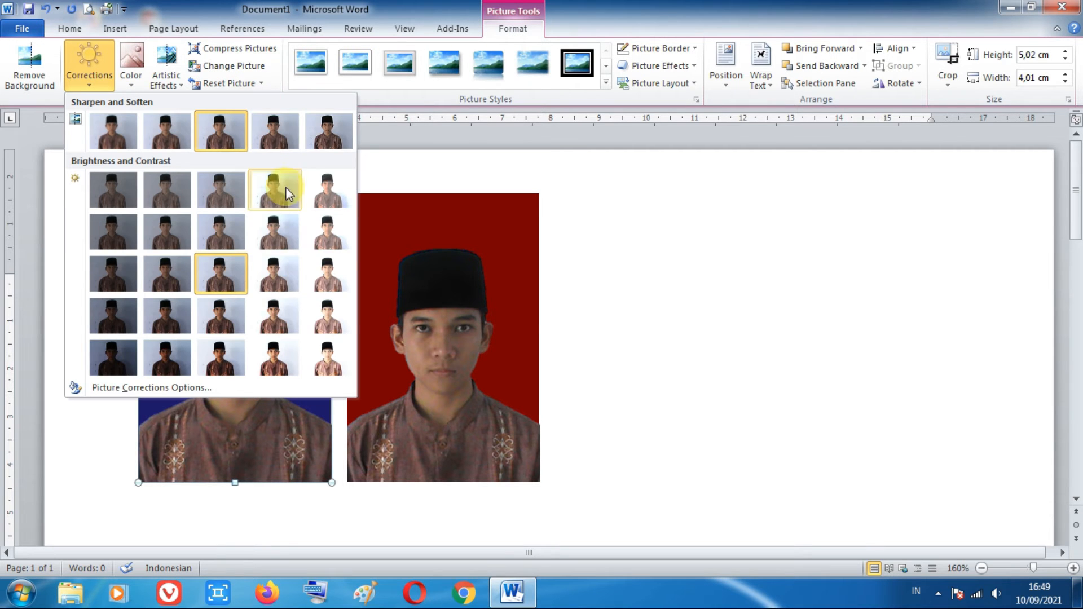
{"action": "left_click", "coordinate": [266, 276]}
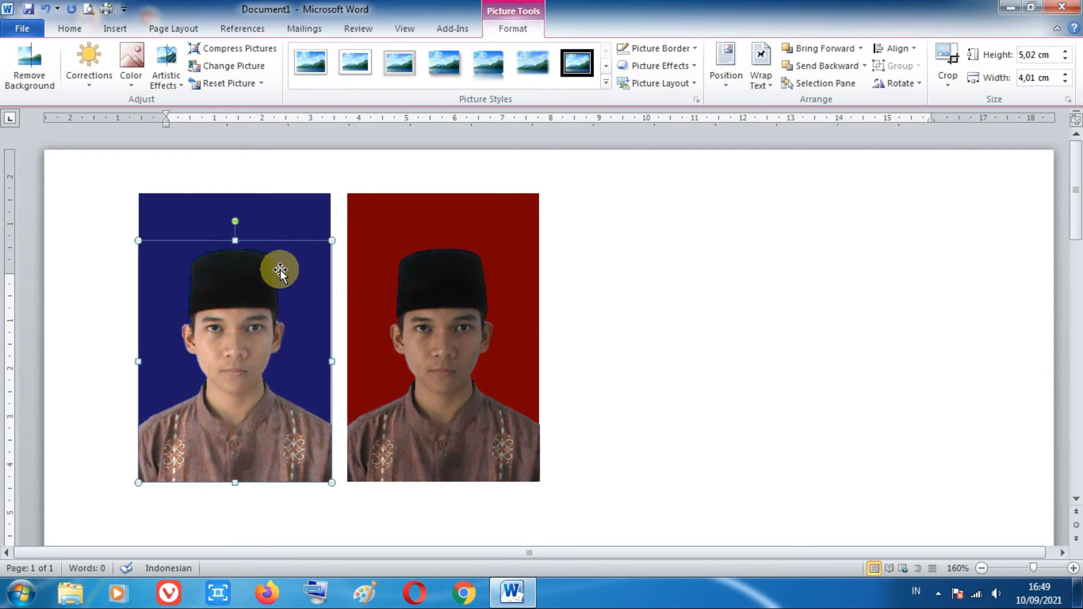
Step: Apply the same one-level brightness correction to the cut-out photo on the red background
{"action": "left_click", "coordinate": [419, 286]}
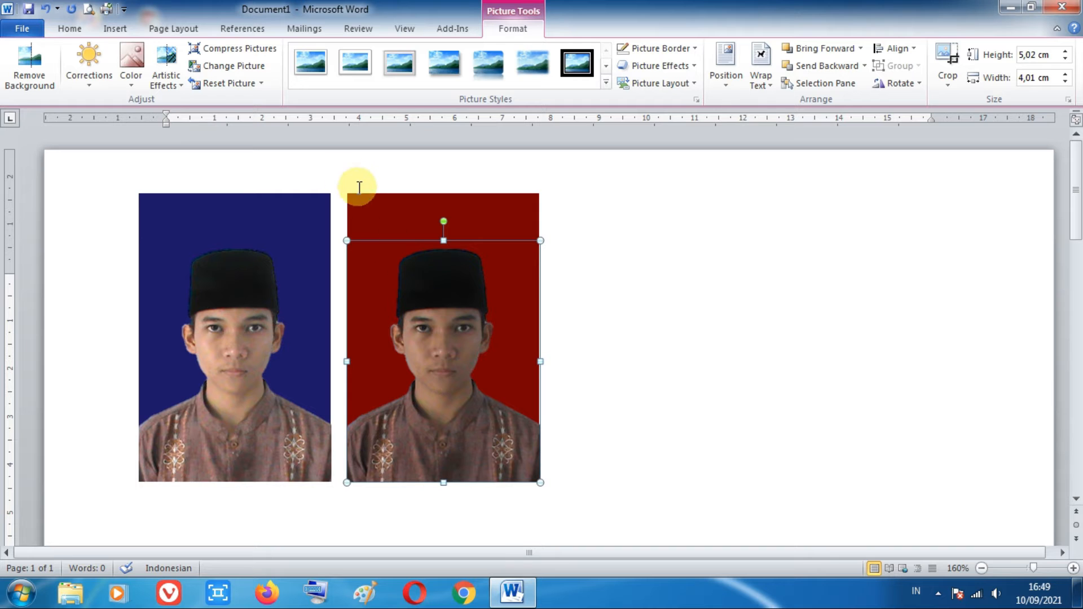
{"action": "left_click", "coordinate": [96, 75]}
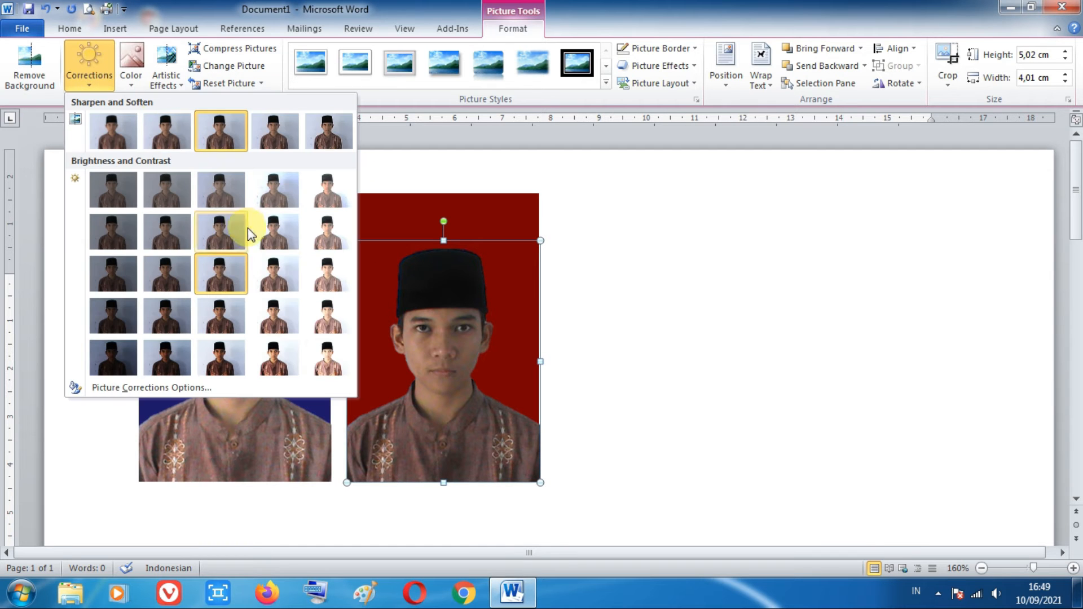
{"action": "left_click", "coordinate": [269, 270]}
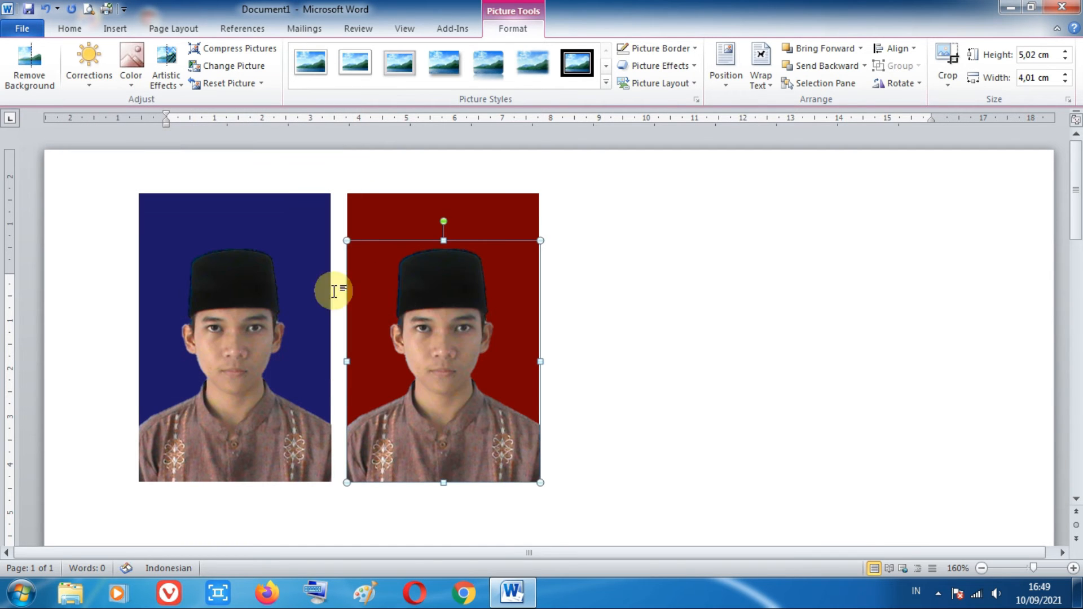
{"action": "left_click", "coordinate": [652, 316]}
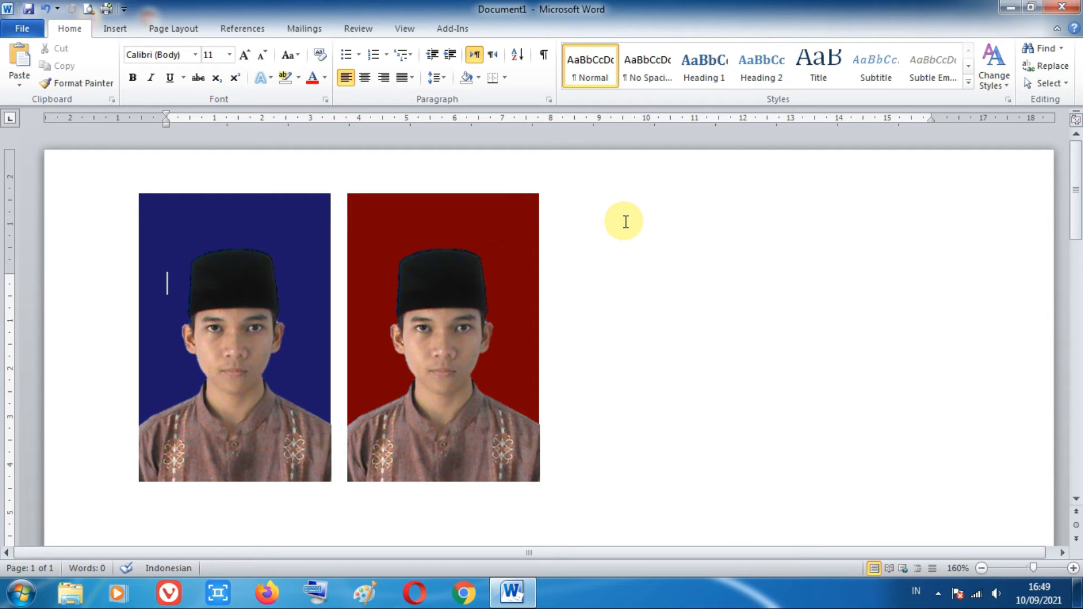
{"action": "left_click", "coordinate": [526, 216]}
{"action": "left_click_drag", "start_coordinate": [527, 216], "coordinate": [729, 232]}
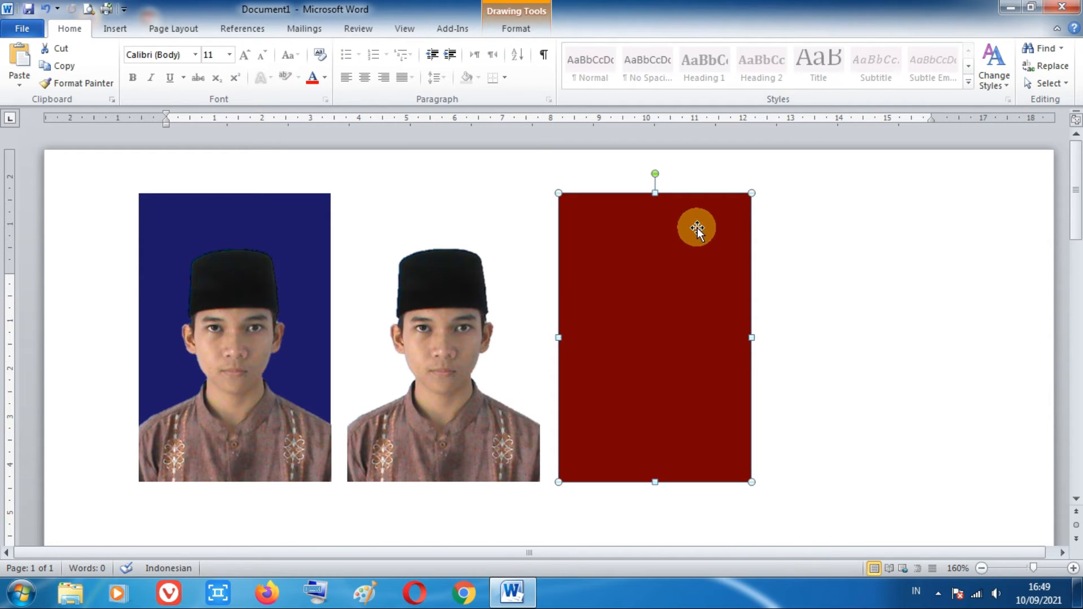
{"action": "key", "text": "ctrl+z"}
Step: Copy the dark red rectangle to the empty space beside the red photo and size the copy 4 cm high by 3 cm wide
{"action": "left_click_drag", "start_coordinate": [513, 199], "coordinate": [730, 194]}
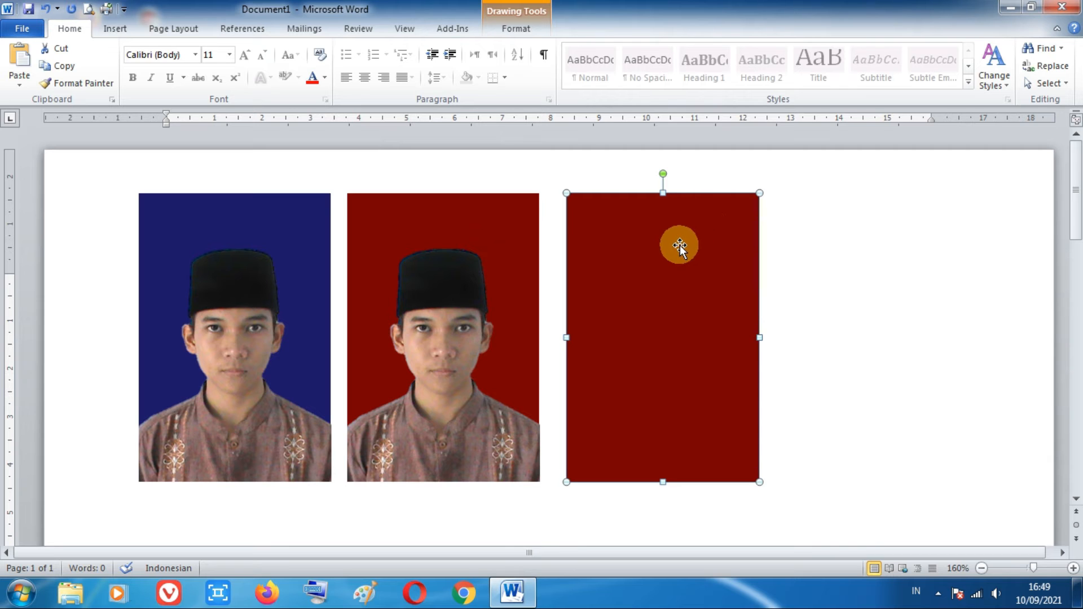
{"action": "left_click", "coordinate": [516, 28]}
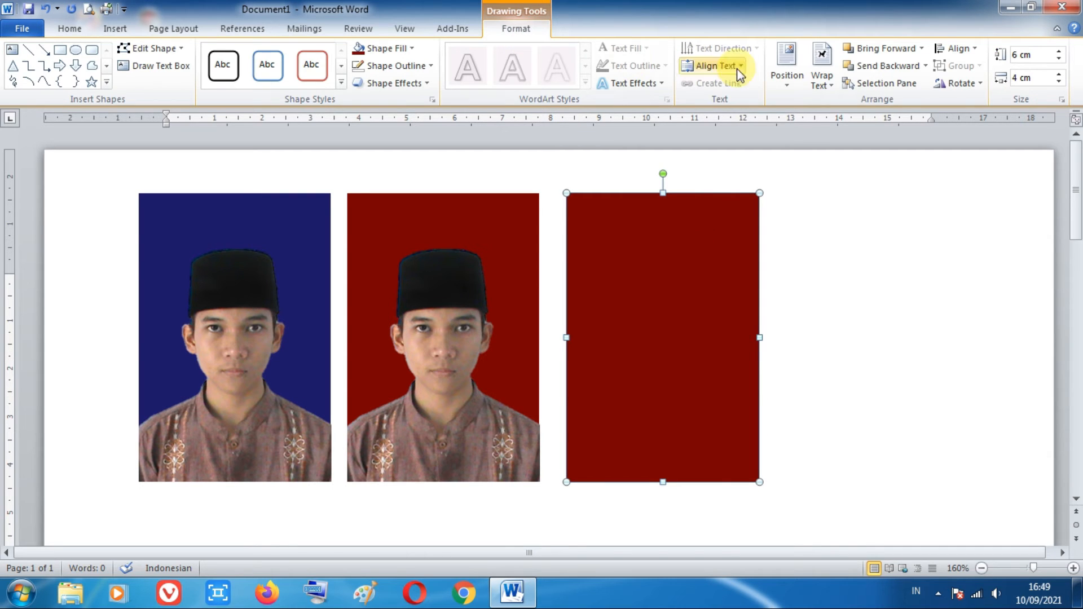
{"action": "left_click", "coordinate": [1014, 54]}
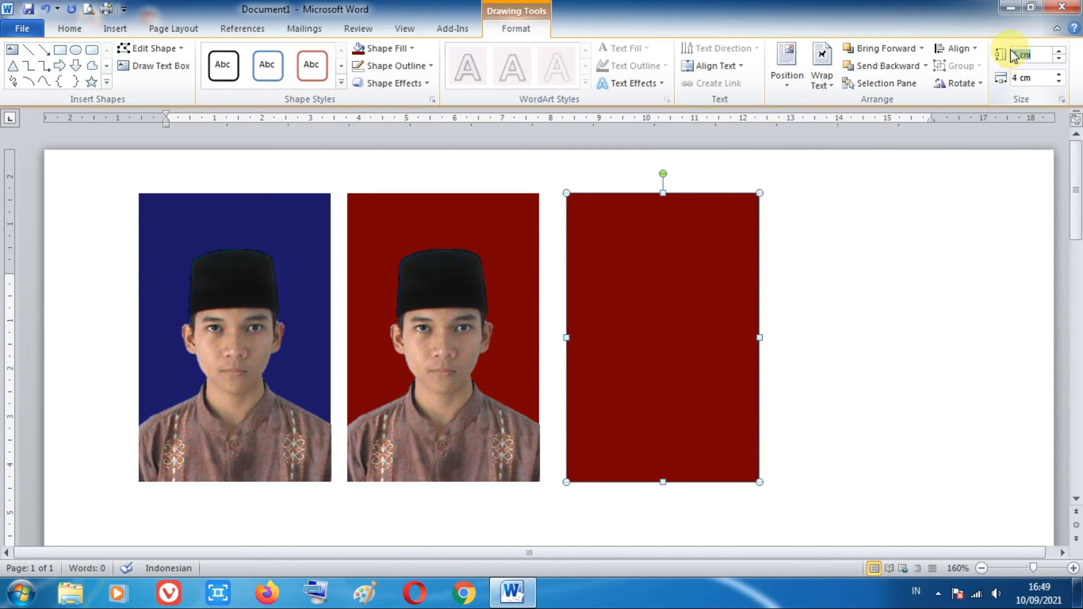
{"action": "type", "text": "4"}
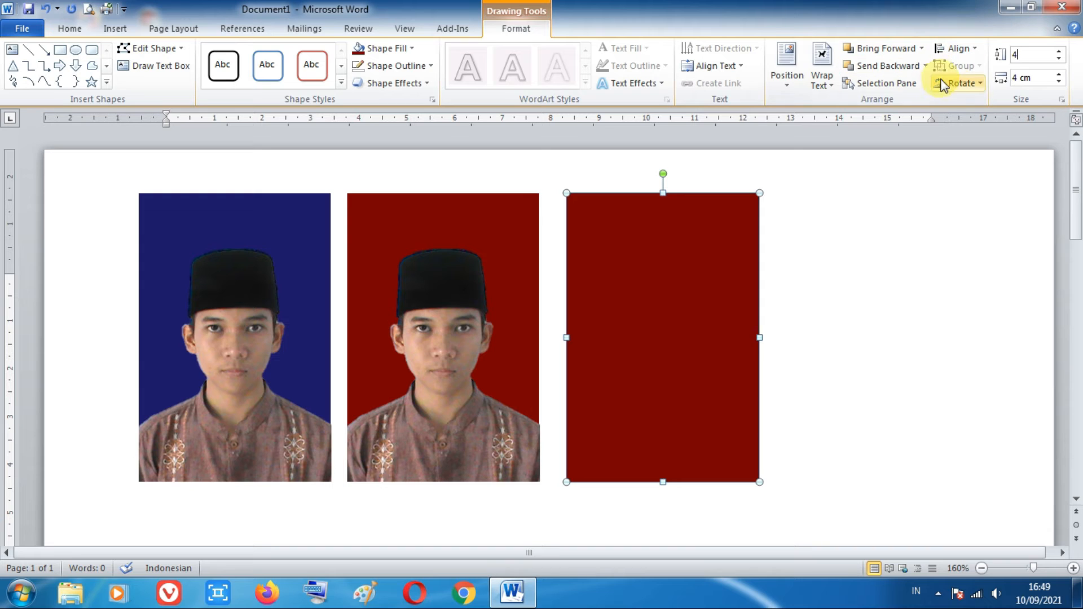
{"action": "left_click", "coordinate": [1021, 78]}
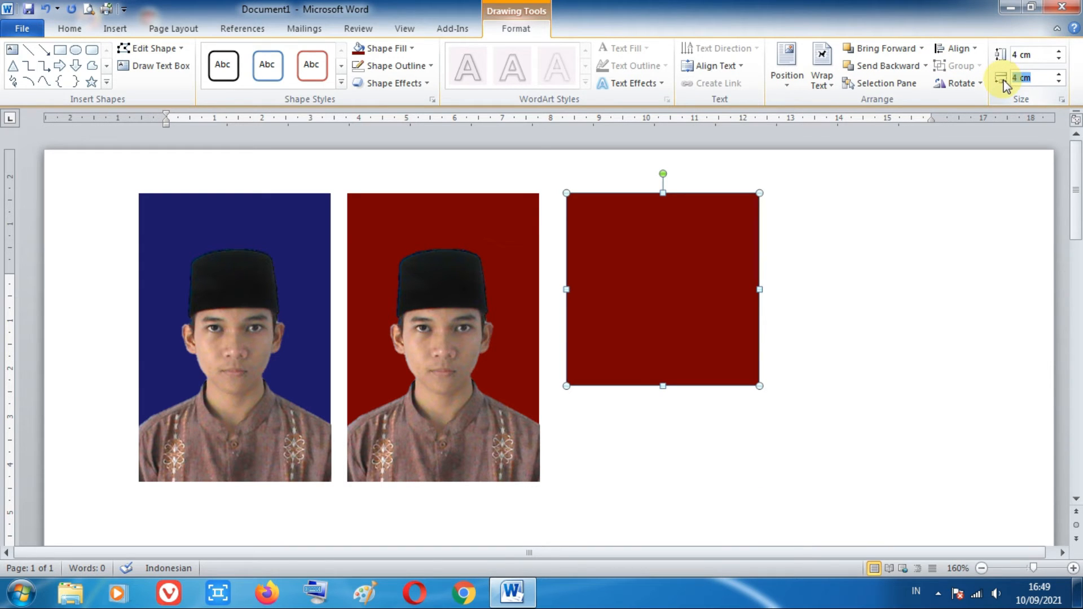
{"action": "type", "text": "3"}
{"action": "key", "text": "Return"}
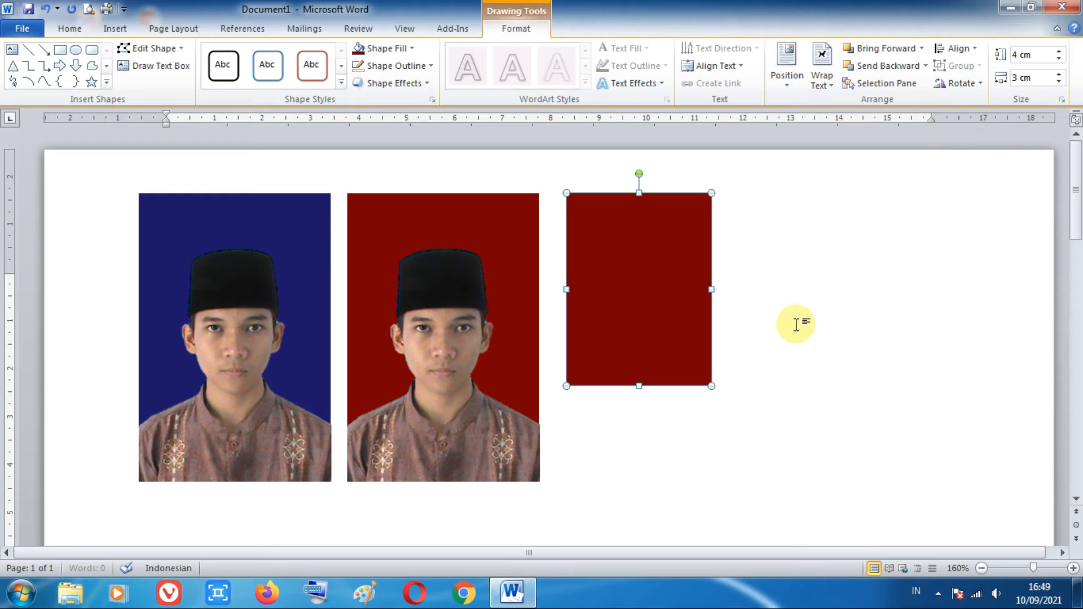
{"action": "left_click", "coordinate": [788, 387]}
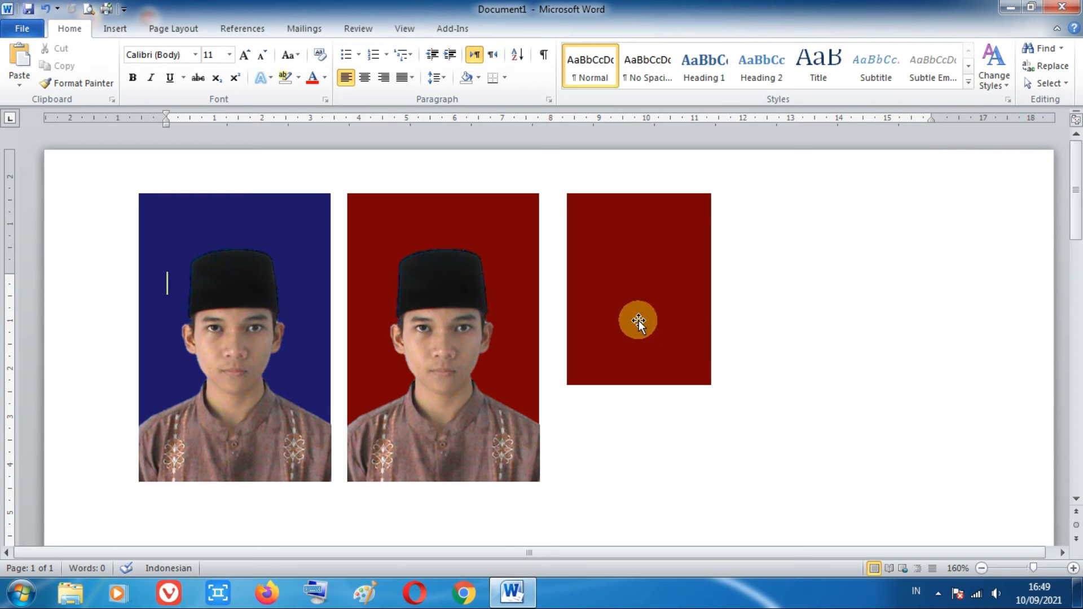
Step: Copy the cut-out photo from the large red background onto the 3 × 4 cm red rectangle
{"action": "left_click", "coordinate": [440, 355]}
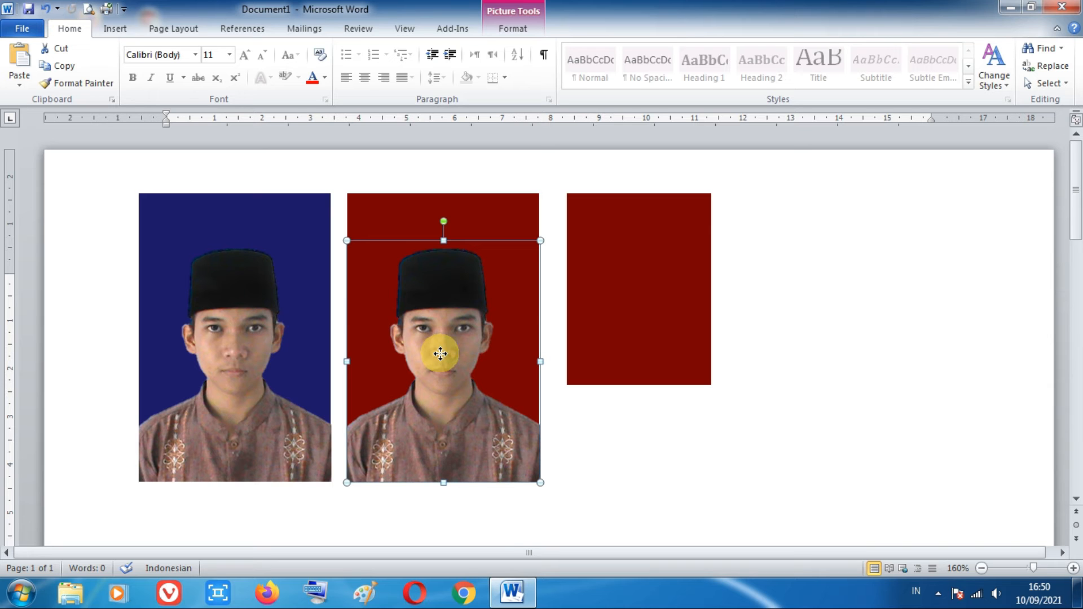
{"action": "left_click_drag", "start_coordinate": [440, 354], "coordinate": [662, 252]}
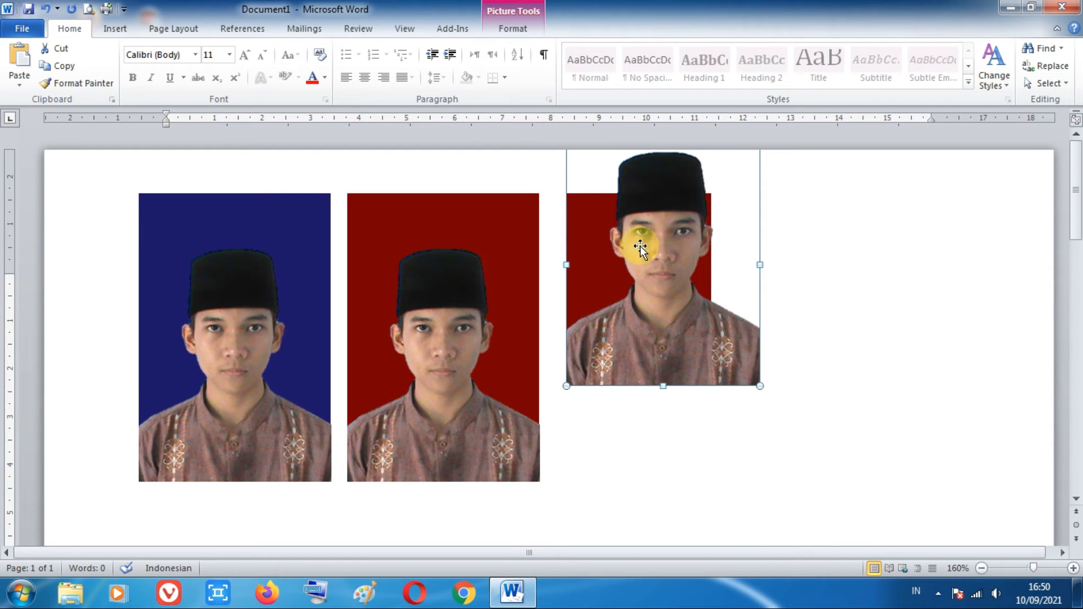
{"action": "left_click_drag", "start_coordinate": [645, 244], "coordinate": [655, 289]}
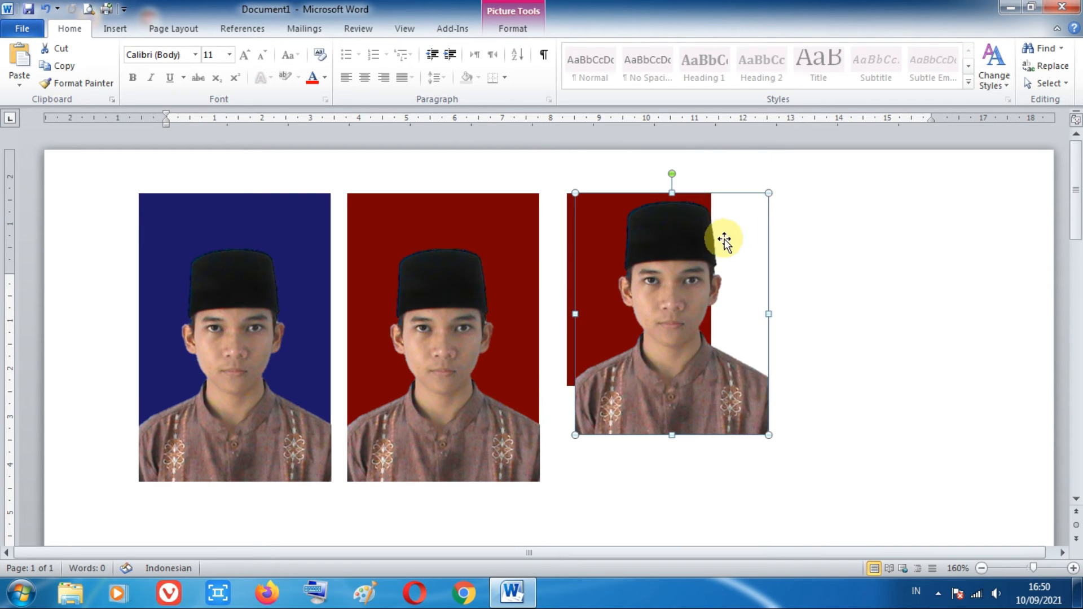
Step: Shrink the copied cut-out proportionally to the 3 cm rectangle's width and align it with the rectangle's bottom edge
{"action": "left_click_drag", "start_coordinate": [768, 193], "coordinate": [699, 247]}
{"action": "left_click_drag", "start_coordinate": [672, 296], "coordinate": [668, 248]}
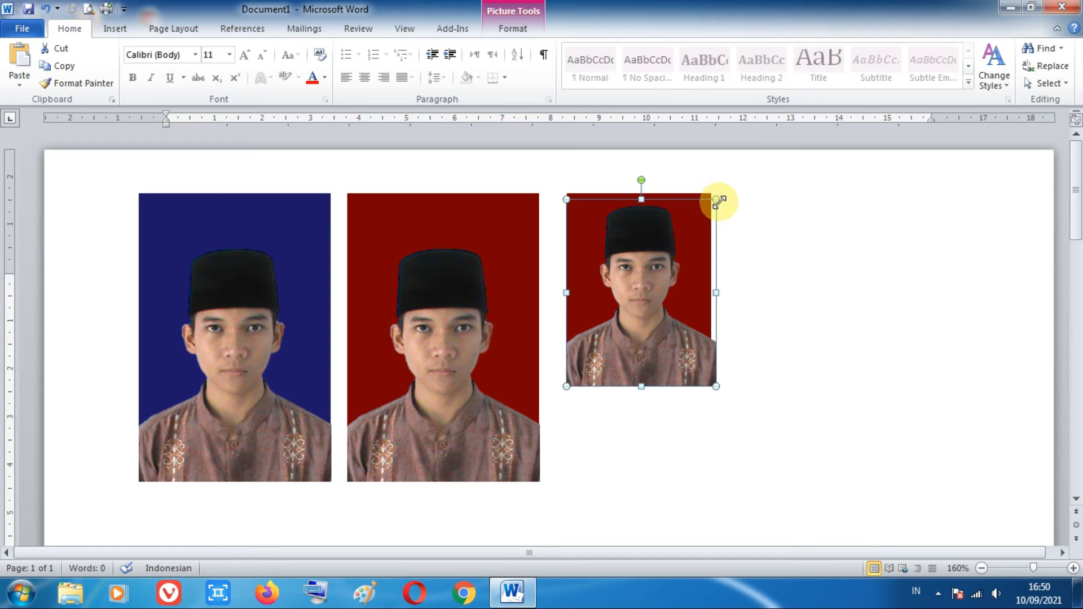
{"action": "left_click_drag", "start_coordinate": [715, 200], "coordinate": [705, 210]}
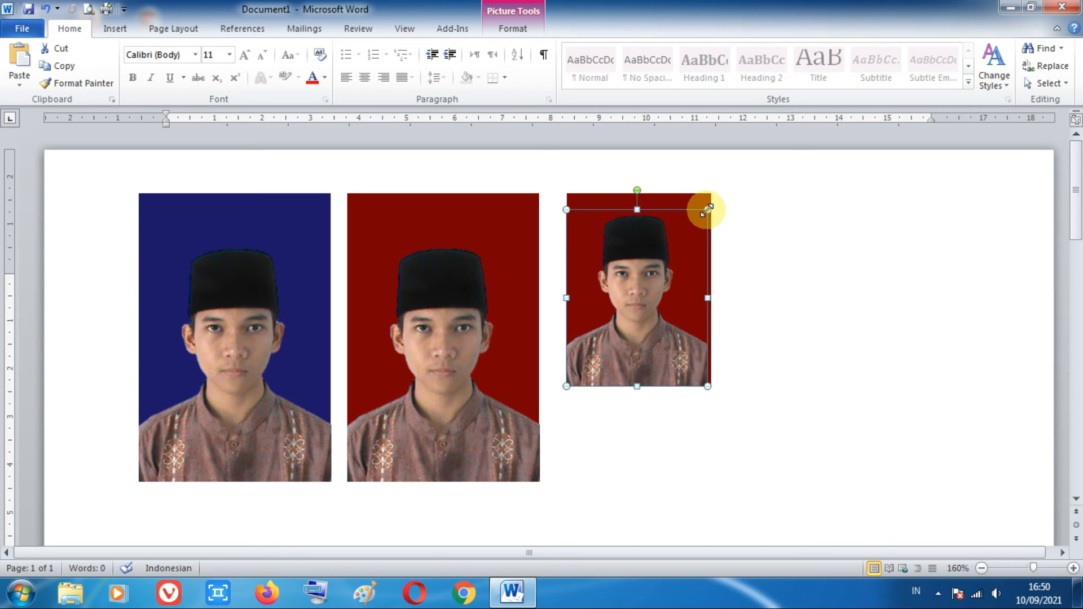
{"action": "scroll", "coordinate": [750, 252], "scroll_direction": "up", "scroll_amount": 6}
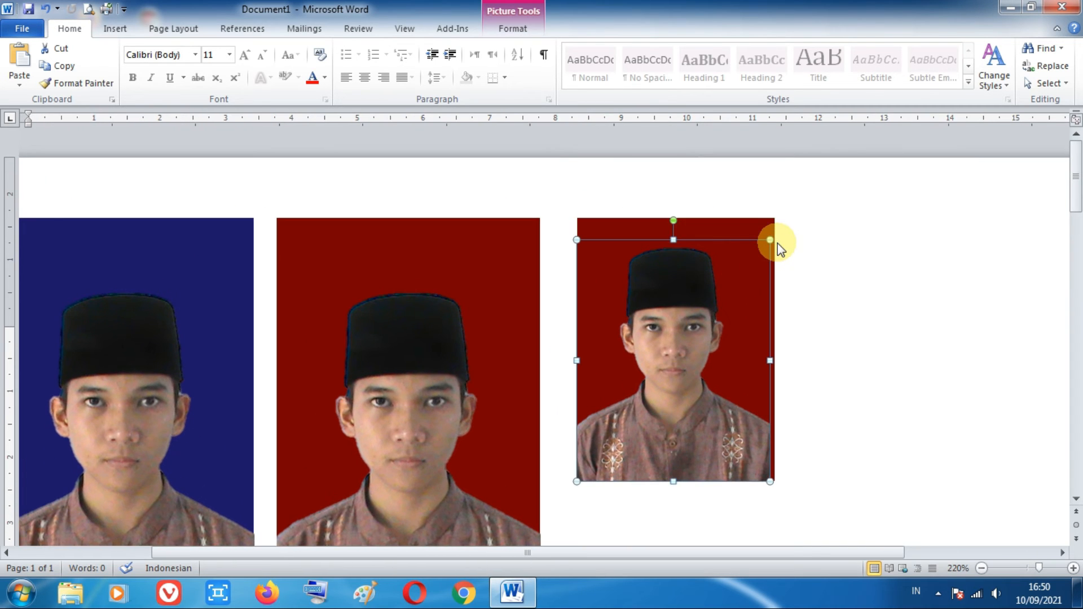
{"action": "left_click_drag", "start_coordinate": [771, 237], "coordinate": [776, 235]}
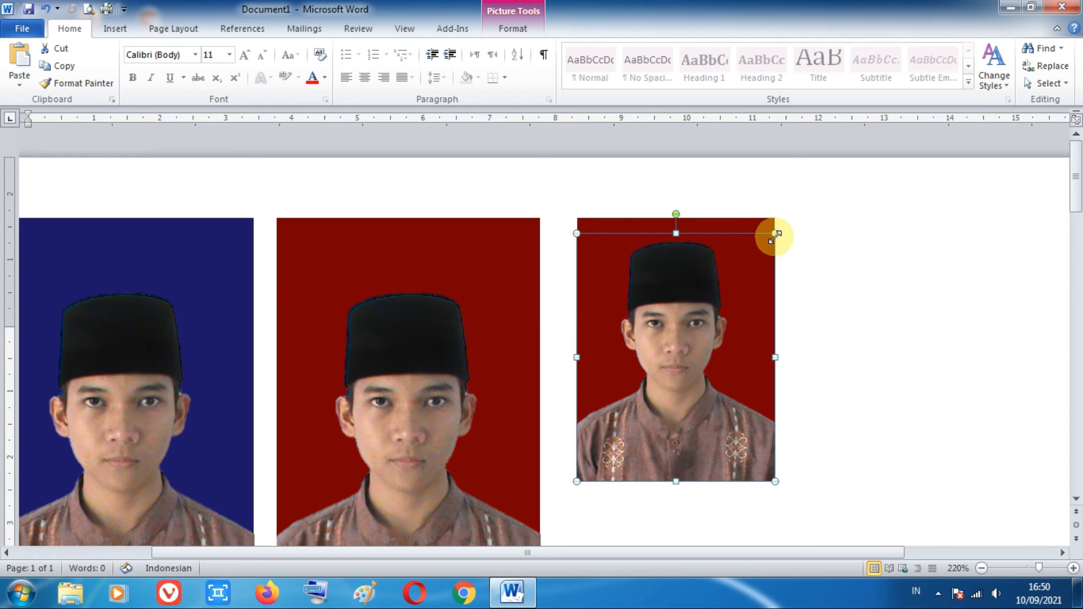
{"action": "left_click", "coordinate": [817, 281]}
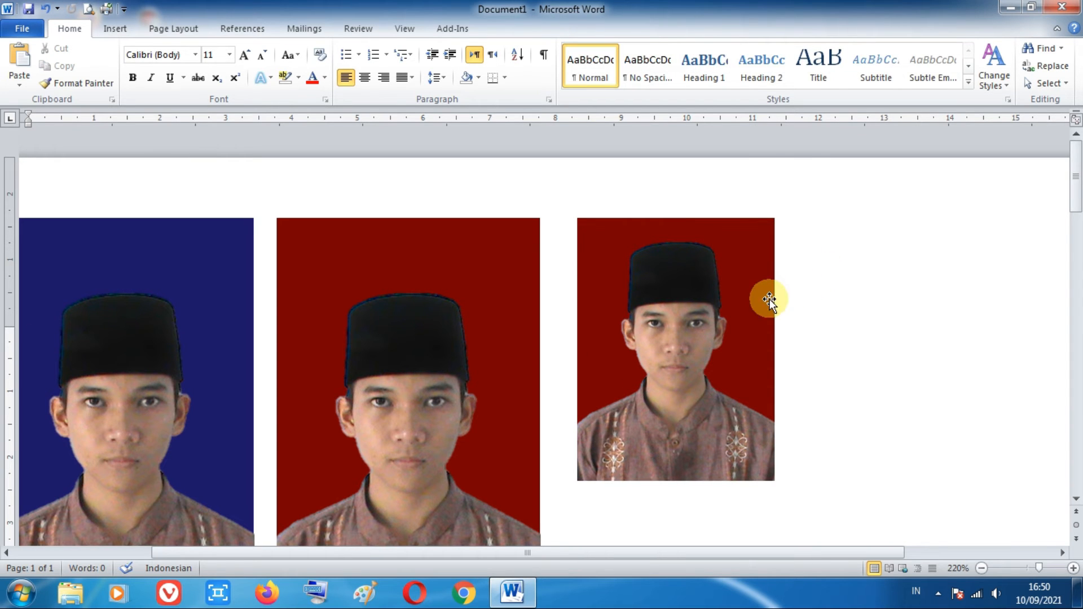
Step: Duplicate the 3 × 4 cm rectangle and its cut-out together, placing the copy beside the original and somewhat lower
{"action": "scroll", "coordinate": [742, 282], "scroll_direction": "down", "scroll_amount": 5}
{"action": "scroll", "coordinate": [743, 283], "scroll_direction": "up", "scroll_amount": 4}
{"action": "scroll", "coordinate": [736, 287], "scroll_direction": "up", "scroll_amount": 2}
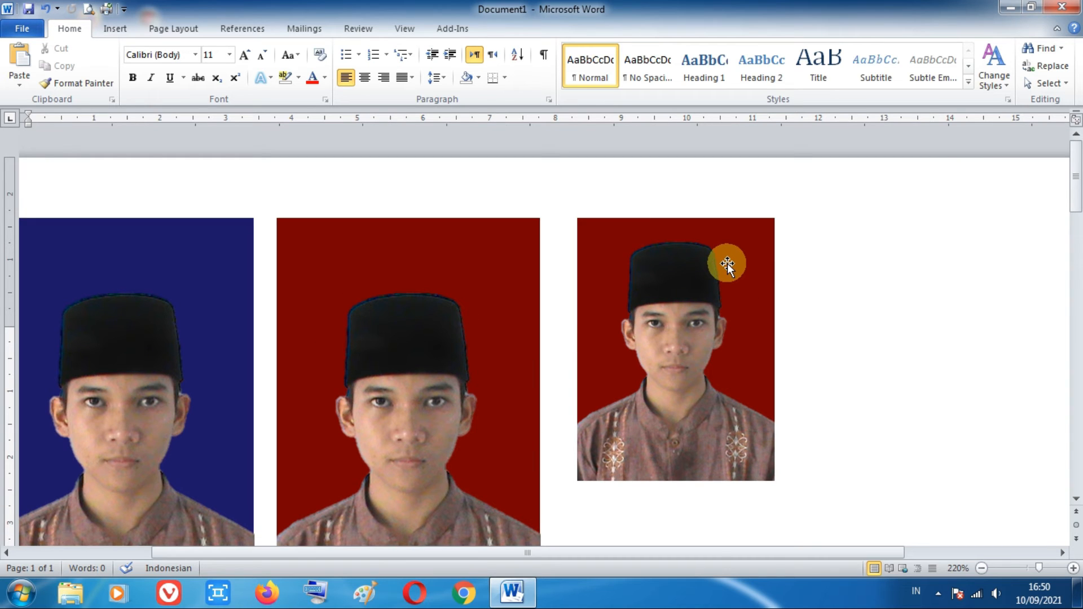
{"action": "left_click", "coordinate": [739, 238]}
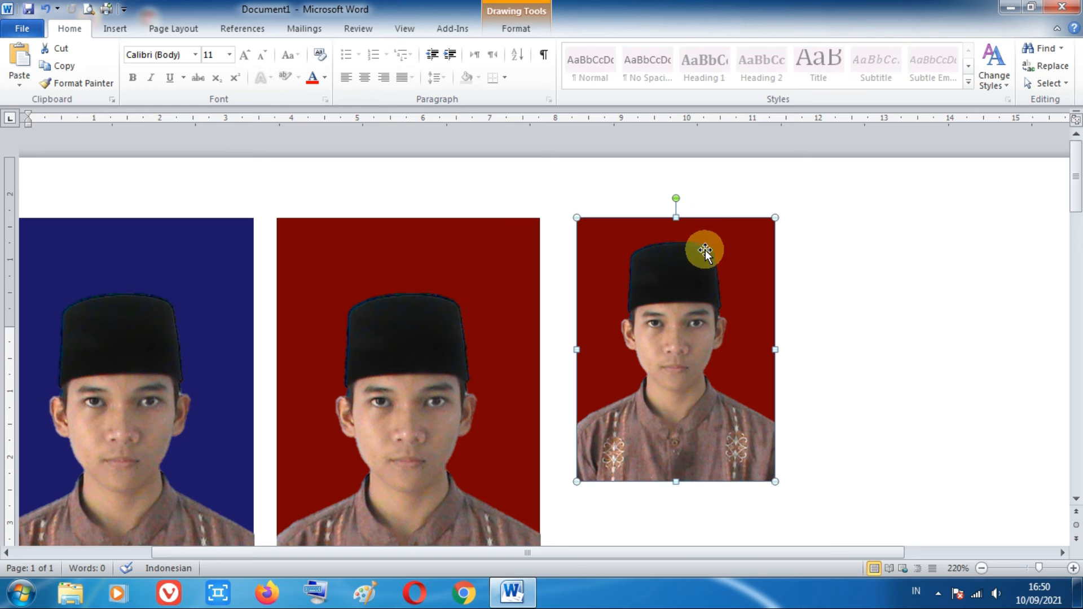
{"action": "left_click", "coordinate": [694, 269]}
{"action": "left_click_drag", "start_coordinate": [722, 238], "coordinate": [980, 298]}
{"action": "scroll", "coordinate": [980, 298], "scroll_direction": "down", "scroll_amount": 3}
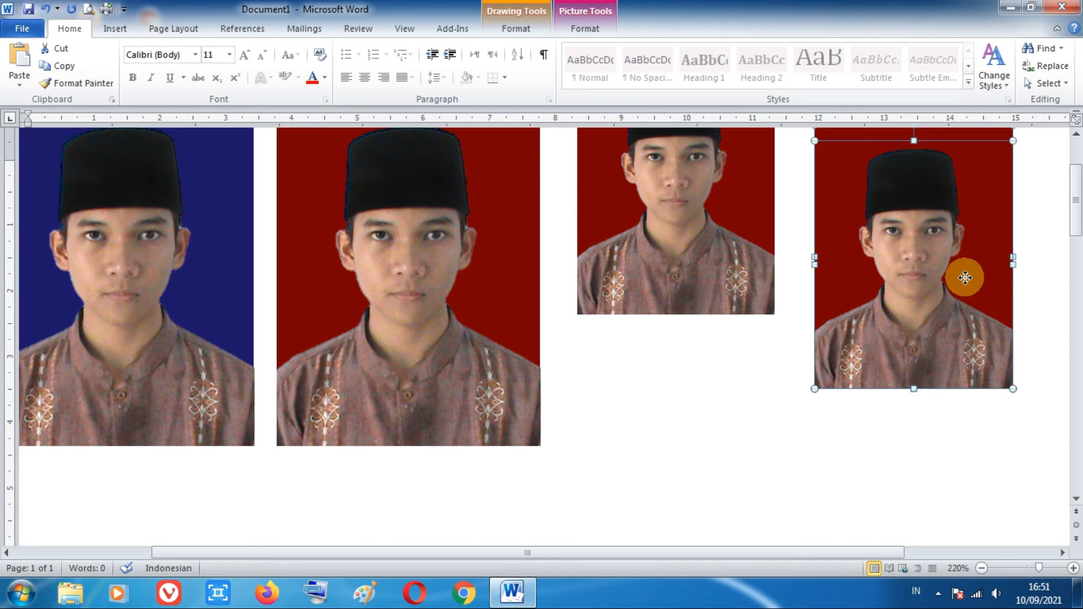
{"action": "left_click_drag", "start_coordinate": [965, 277], "coordinate": [963, 354]}
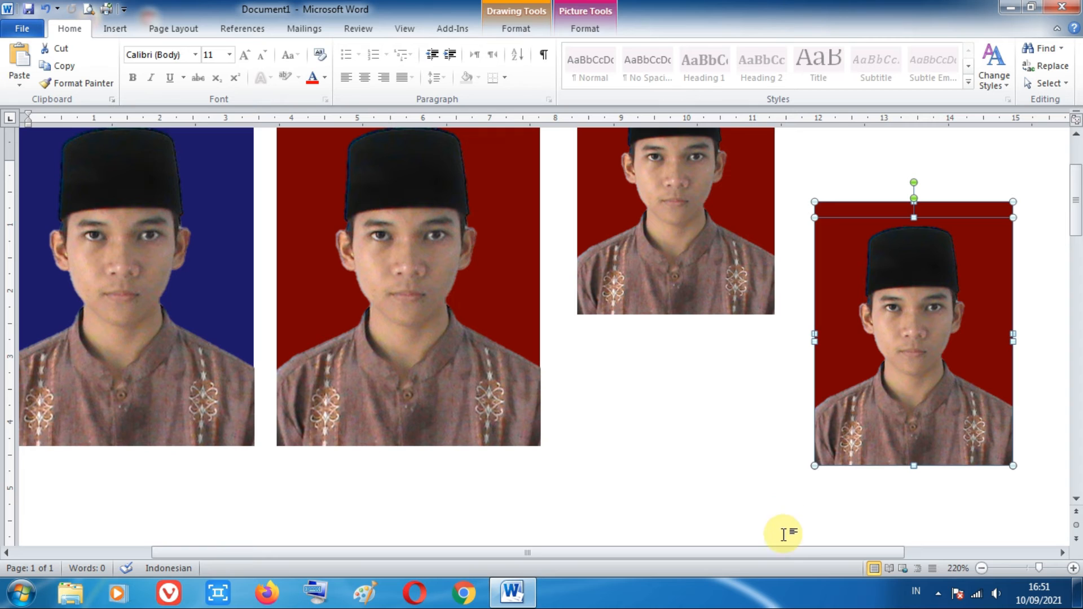
Step: Resize the duplicated red rectangle to 3 cm high and 2 cm wide
{"action": "left_click_drag", "start_coordinate": [789, 557], "coordinate": [977, 551]}
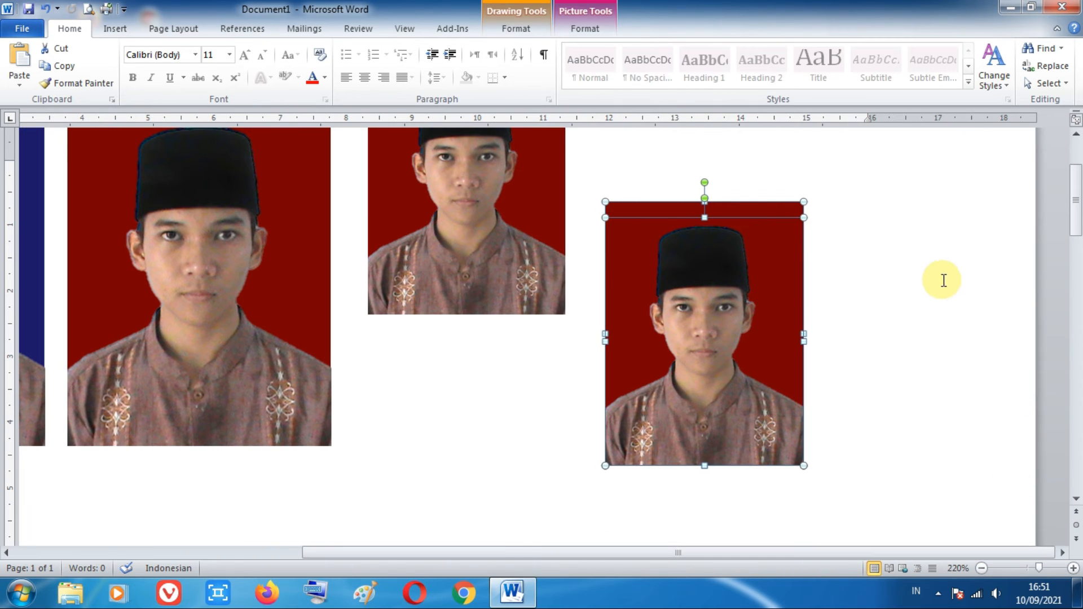
{"action": "left_click", "coordinate": [832, 273]}
{"action": "left_click", "coordinate": [884, 210]}
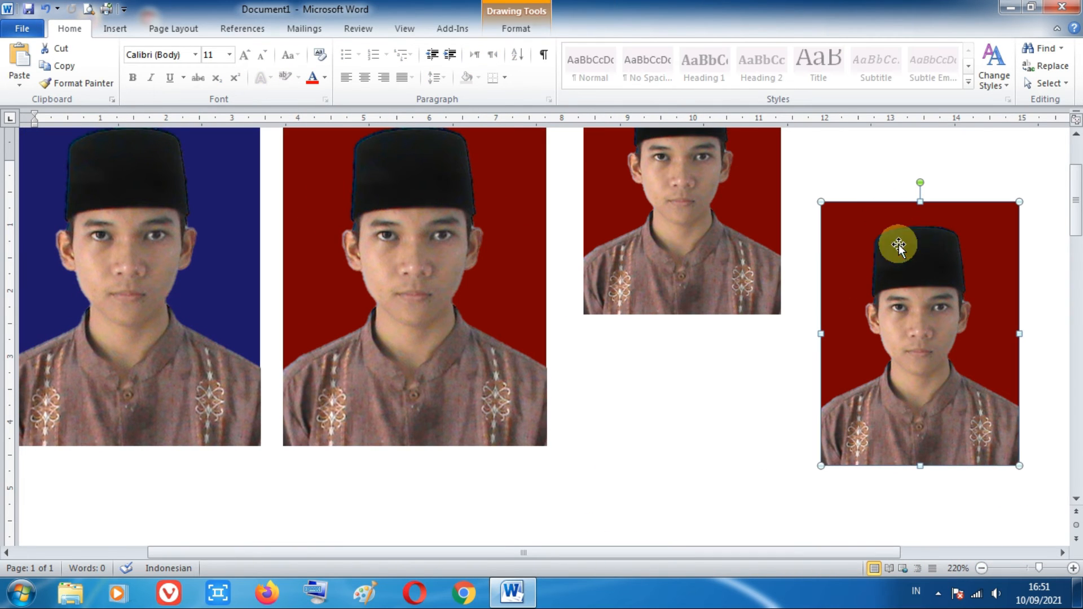
{"action": "left_click_drag", "start_coordinate": [720, 554], "coordinate": [892, 554]}
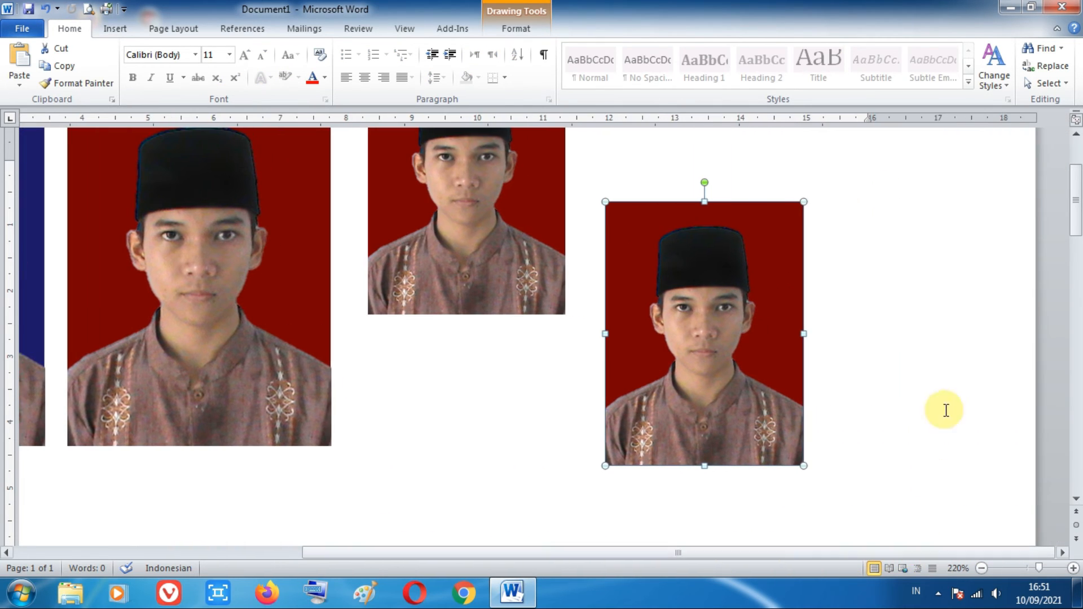
{"action": "left_click", "coordinate": [515, 28]}
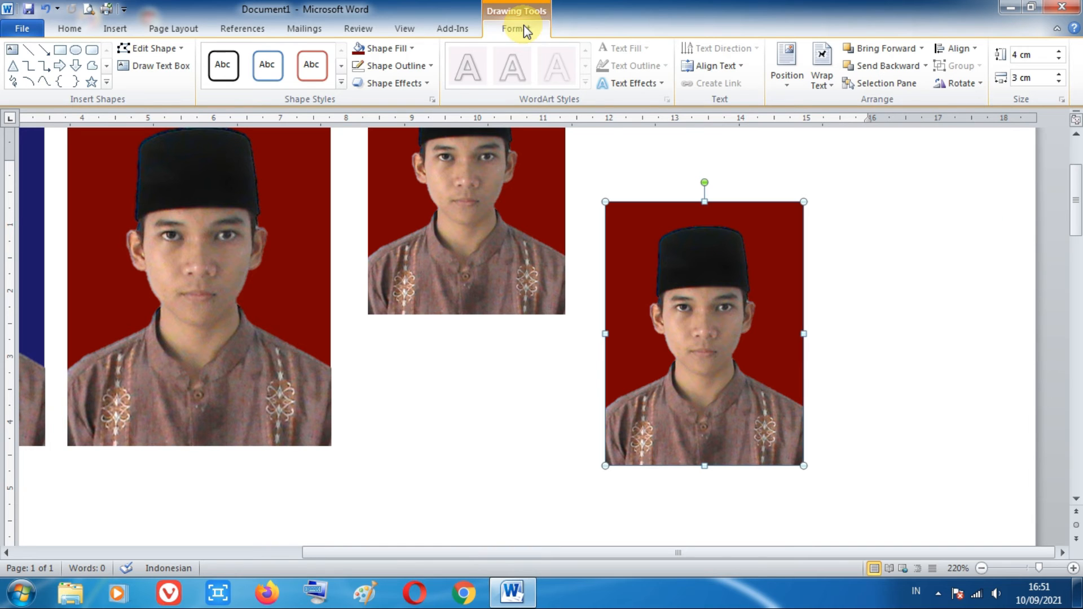
{"action": "left_click", "coordinate": [1025, 54]}
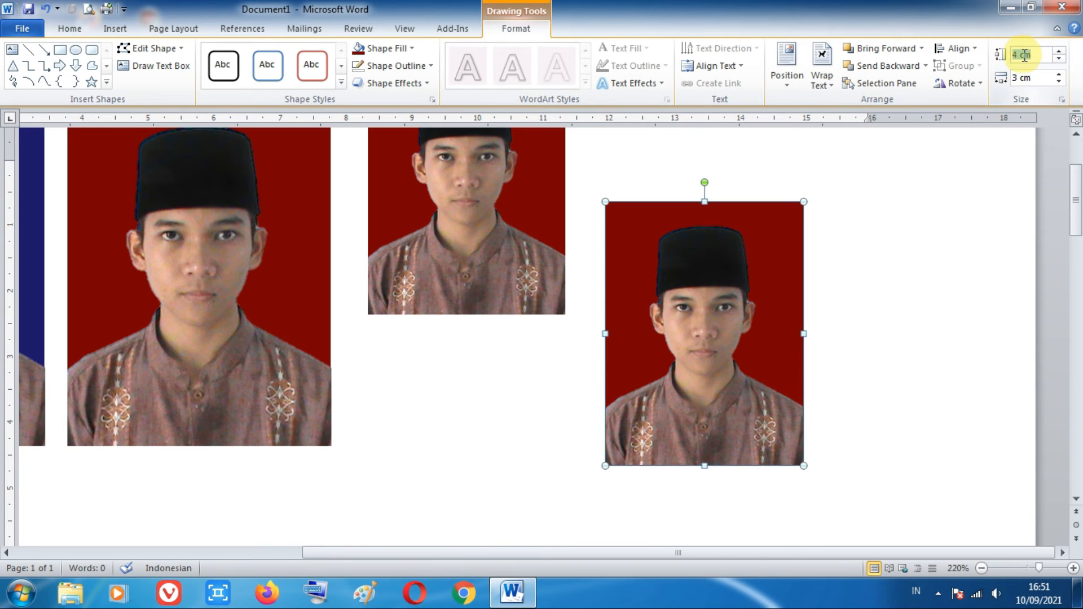
{"action": "type", "text": "3"}
{"action": "left_click", "coordinate": [1025, 77]}
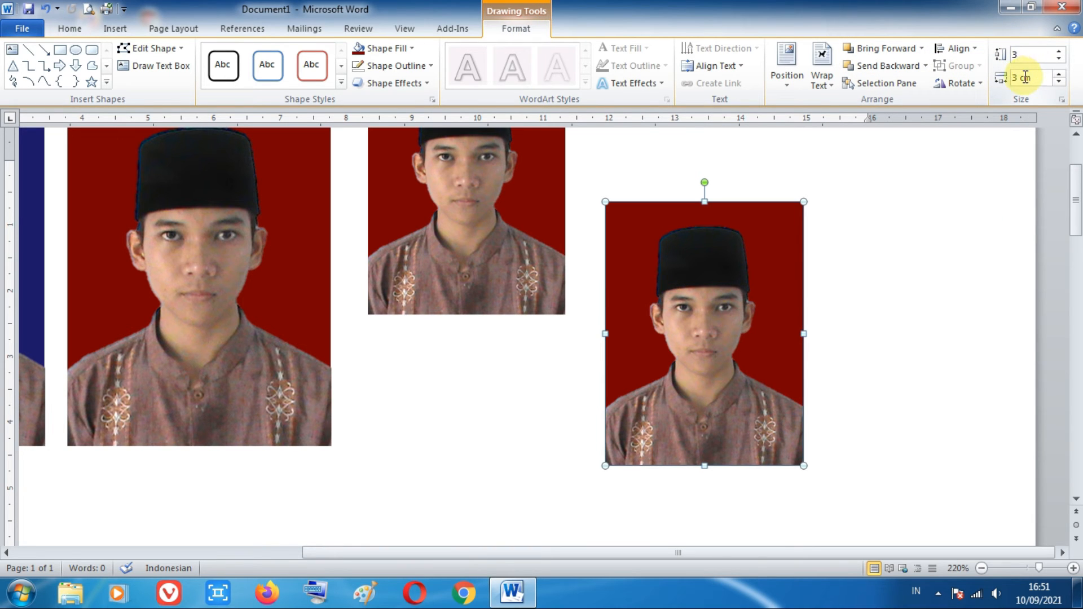
{"action": "type", "text": "2"}
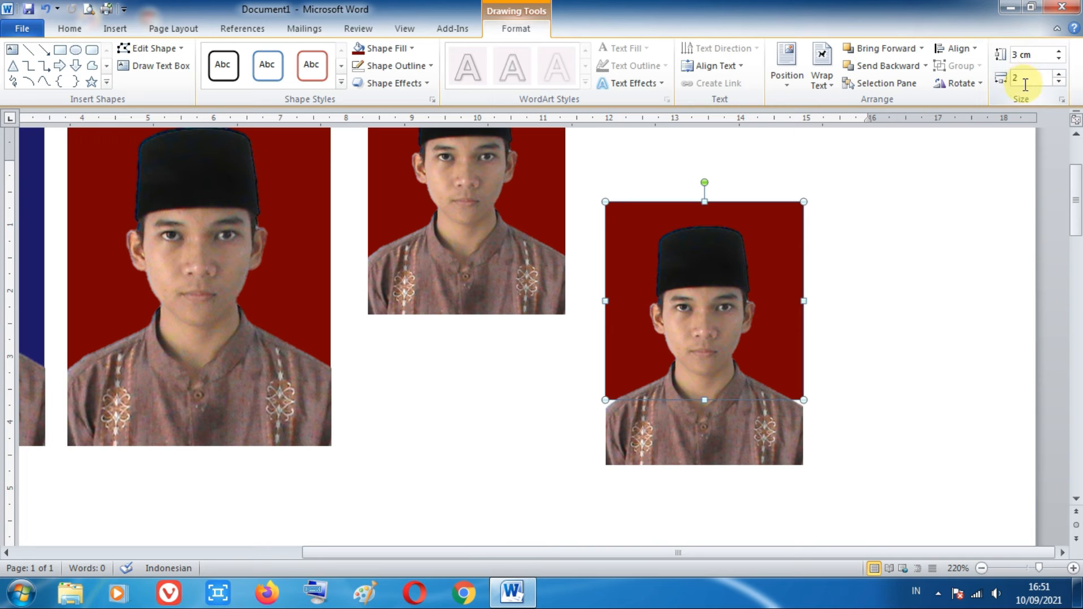
{"action": "key", "text": "Return"}
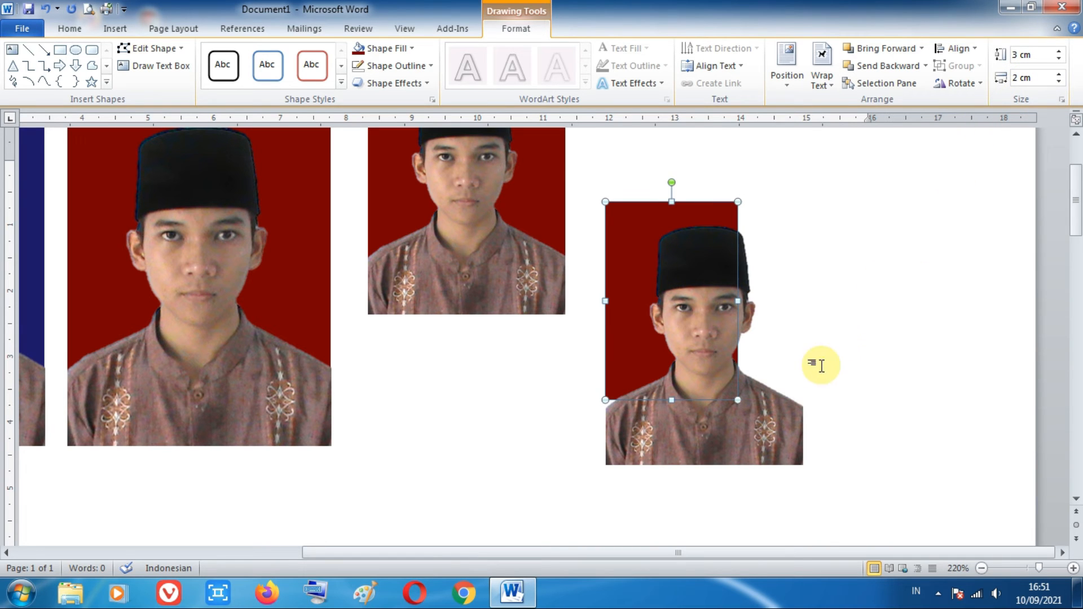
Step: Align the duplicated cut-out with the bottom of the 2 × 3 cm rectangle and shrink it proportionally to the rectangle's width
{"action": "left_click", "coordinate": [725, 426]}
{"action": "left_click_drag", "start_coordinate": [723, 416], "coordinate": [726, 353]}
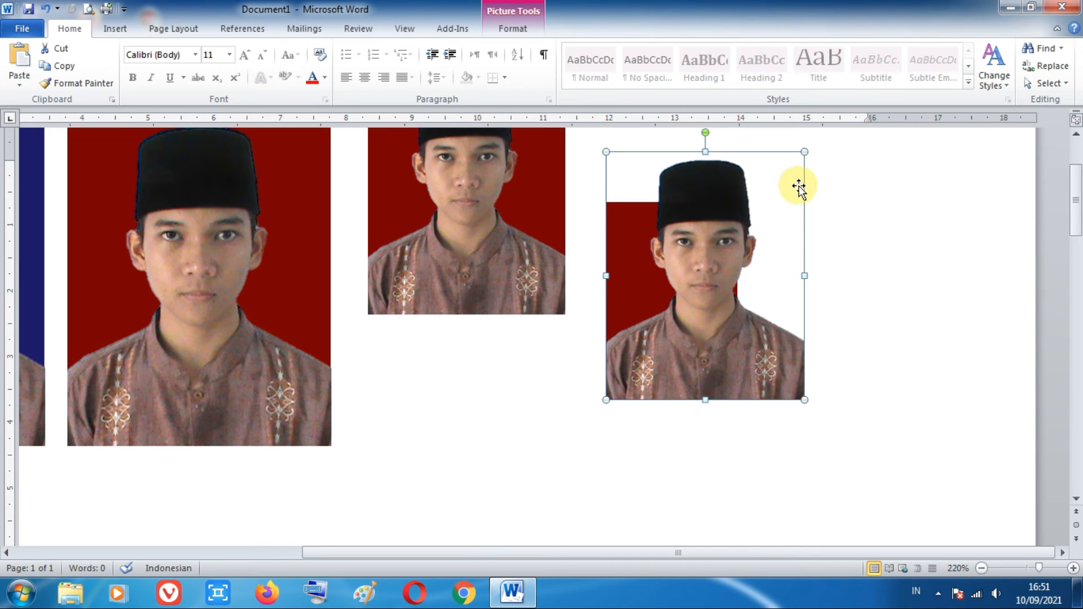
{"action": "left_click_drag", "start_coordinate": [802, 154], "coordinate": [717, 234]}
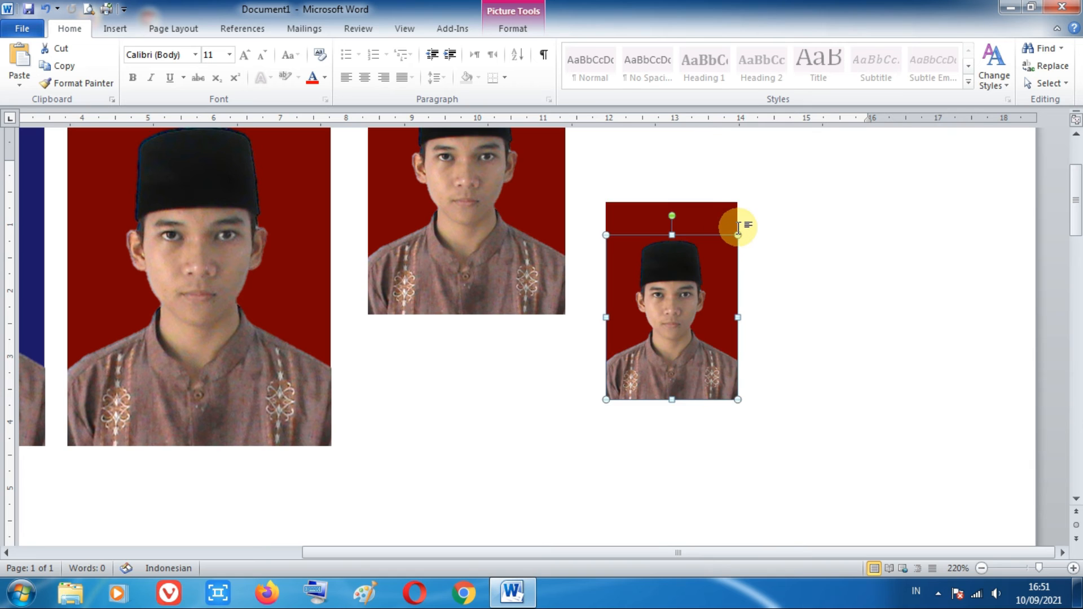
{"action": "scroll", "coordinate": [771, 313], "scroll_direction": "down", "scroll_amount": 8}
{"action": "scroll", "coordinate": [764, 314], "scroll_direction": "down", "scroll_amount": 1}
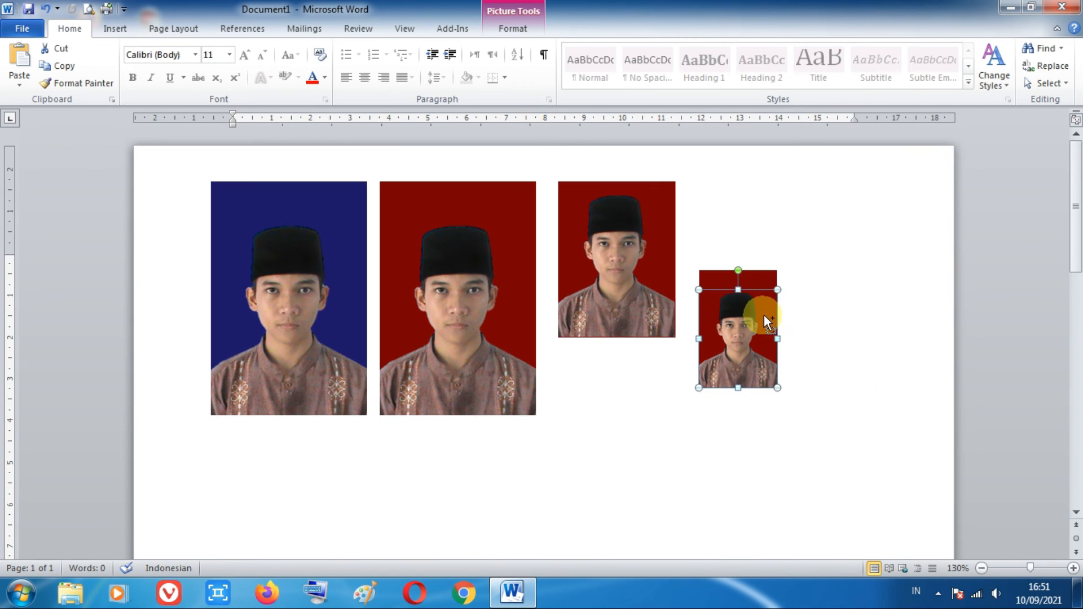
{"action": "left_click", "coordinate": [820, 336]}
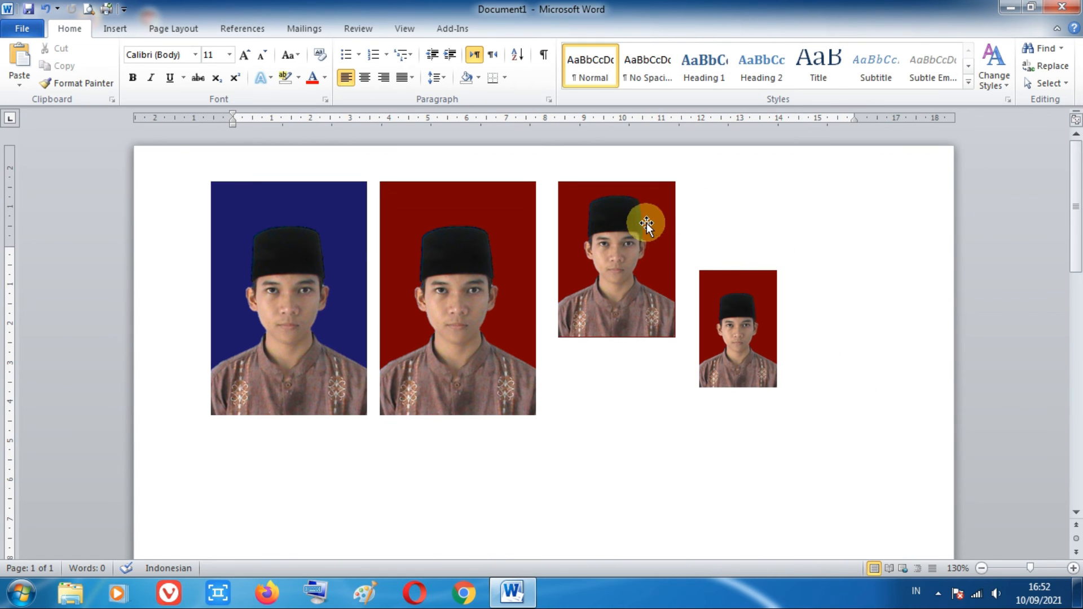
Step: Move the 3 × 4 cm red rectangle and its cut-out together to just below the blue photo, near the page's left edge
{"action": "left_click", "coordinate": [649, 194]}
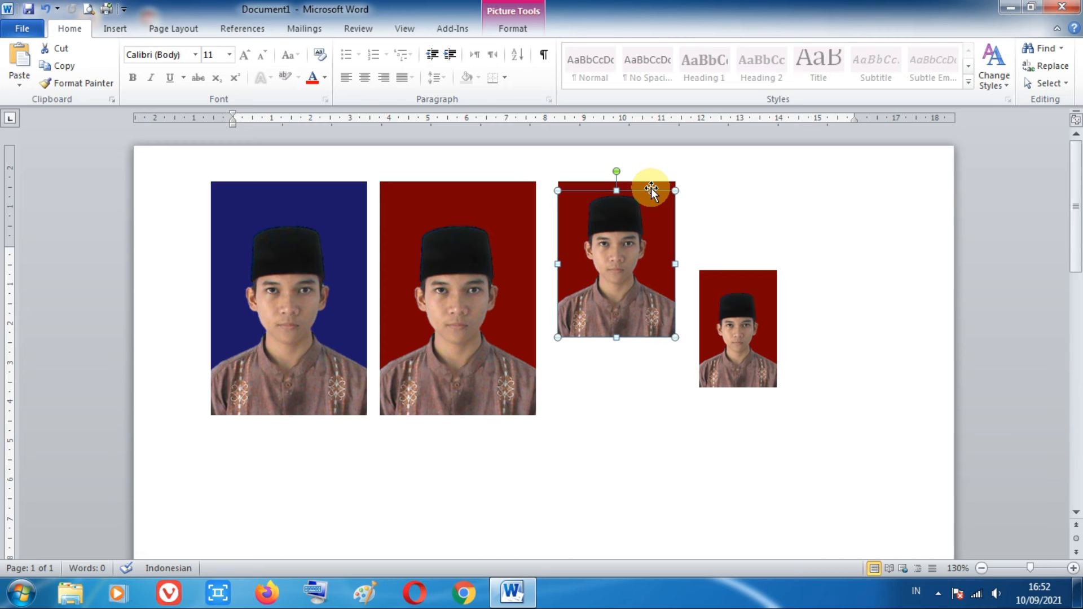
{"action": "left_click", "coordinate": [651, 188]}
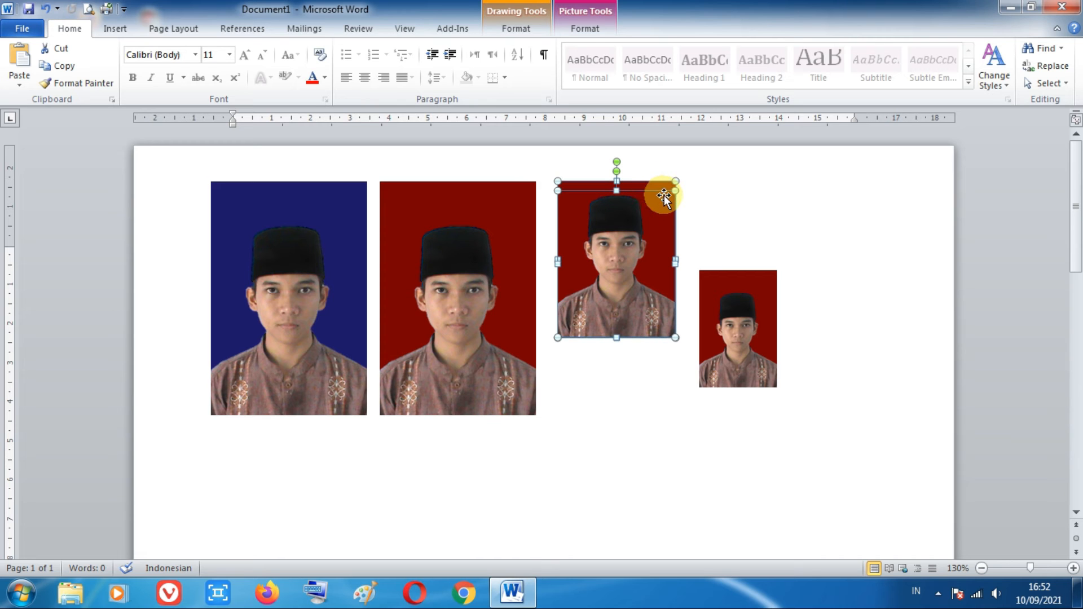
{"action": "left_click_drag", "start_coordinate": [658, 181], "coordinate": [264, 435]}
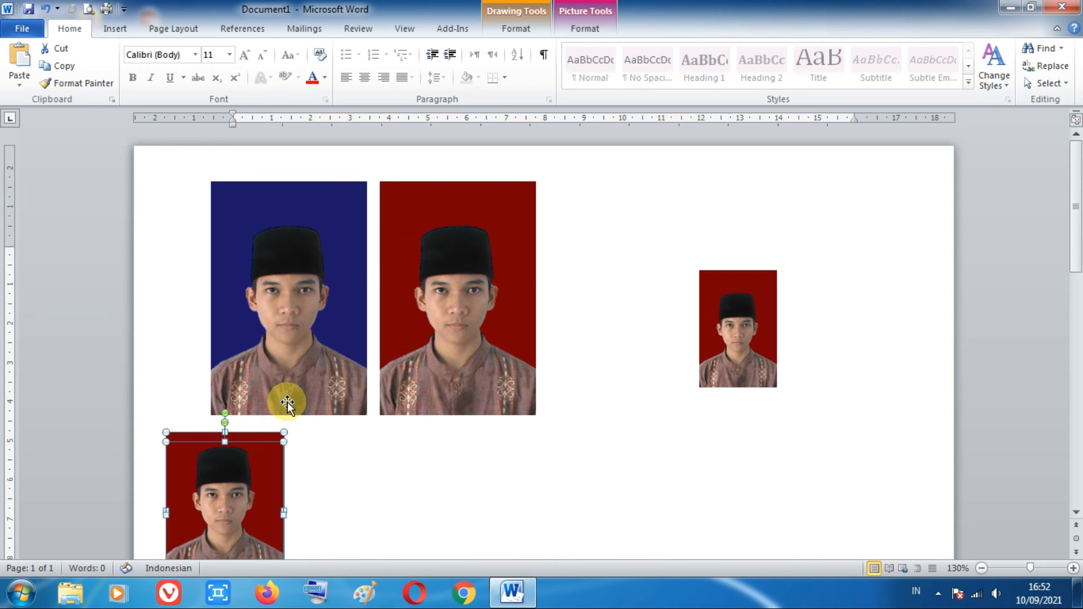
{"action": "scroll", "coordinate": [305, 241], "scroll_direction": "down", "scroll_amount": 5}
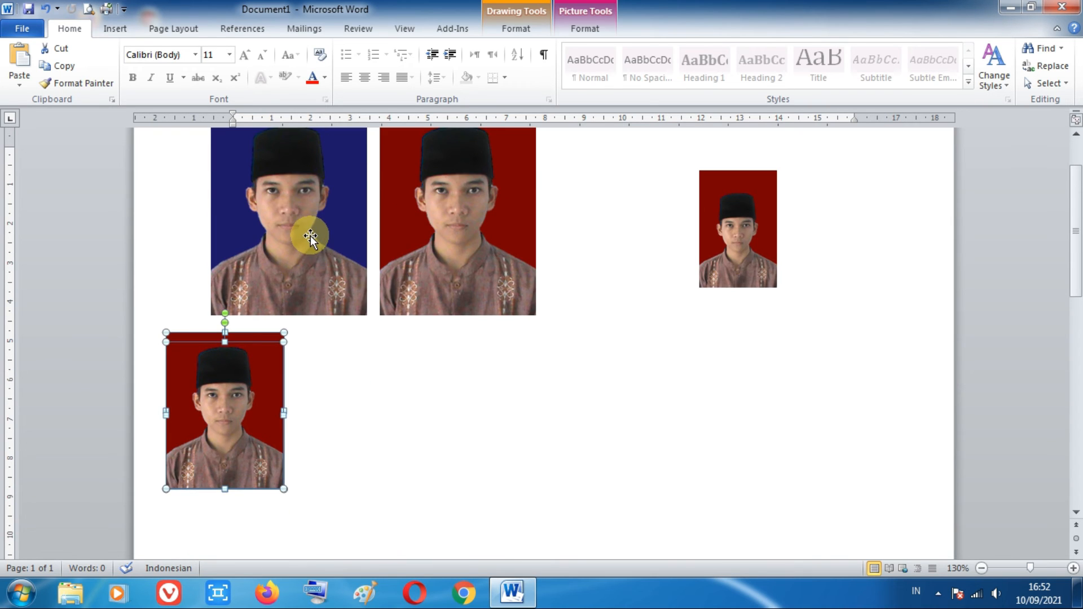
Step: Shift the blue 4 × 6 cm photo left in line with the 3 × 4 cm photo, and move the red 4 × 6 cm photo closer beside it
{"action": "scroll", "coordinate": [309, 226], "scroll_direction": "up", "scroll_amount": 3}
{"action": "left_click", "coordinate": [295, 191]}
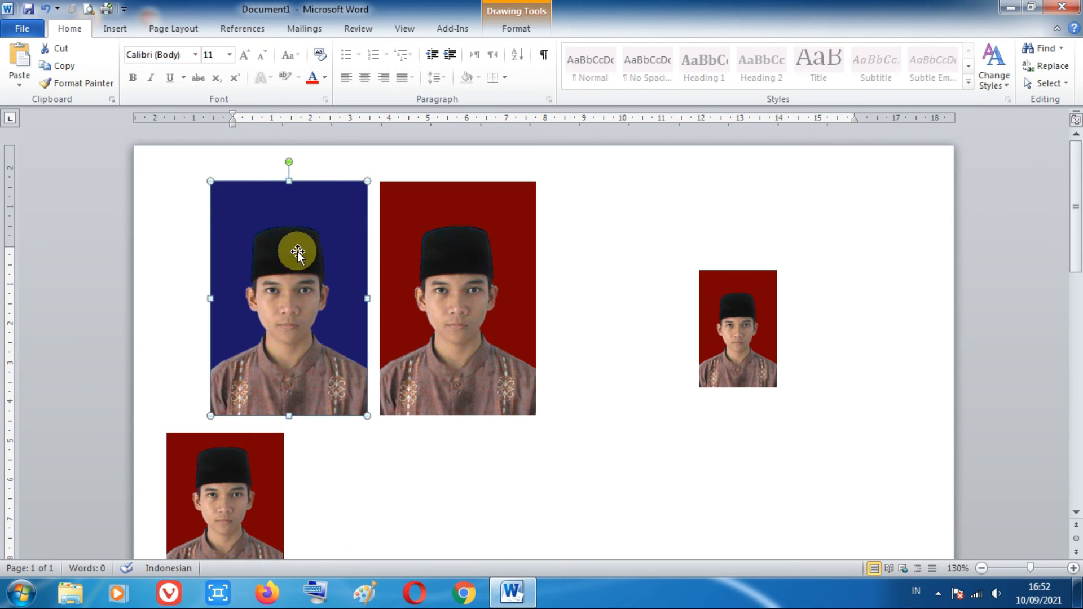
{"action": "left_click", "coordinate": [293, 271]}
{"action": "left_click_drag", "start_coordinate": [296, 272], "coordinate": [256, 272]}
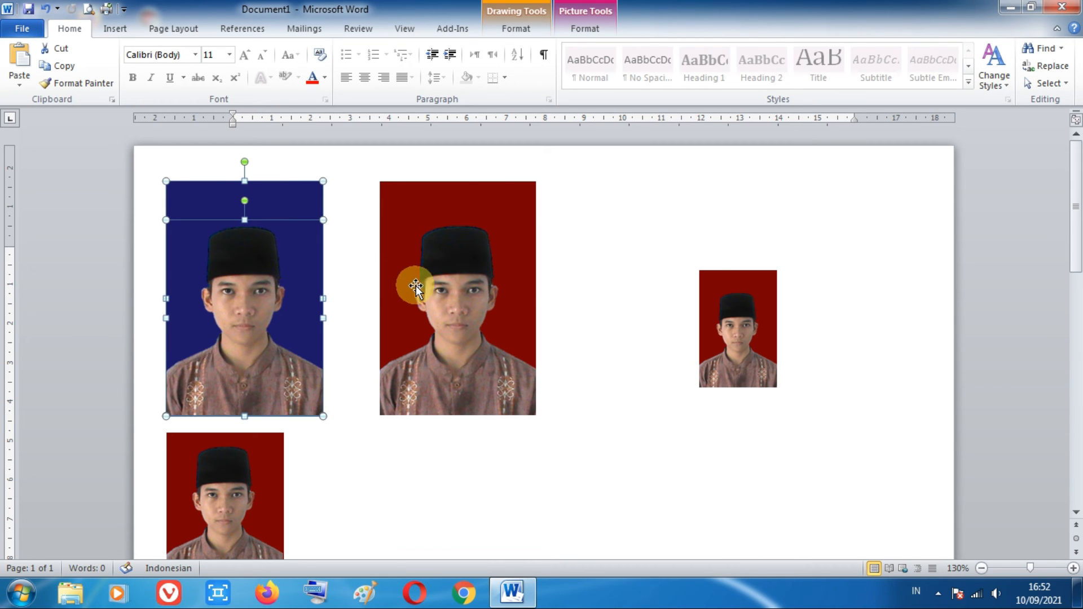
{"action": "left_click", "coordinate": [458, 199]}
{"action": "left_click", "coordinate": [442, 273]}
{"action": "left_click_drag", "start_coordinate": [484, 266], "coordinate": [452, 265]}
Step: Move the 2 × 3 cm rectangle and its cut-out together below the 3 × 4 cm photo, aligned with its left edge
{"action": "scroll", "coordinate": [483, 288], "scroll_direction": "down", "scroll_amount": 5}
{"action": "scroll", "coordinate": [628, 259], "scroll_direction": "up", "scroll_amount": 3}
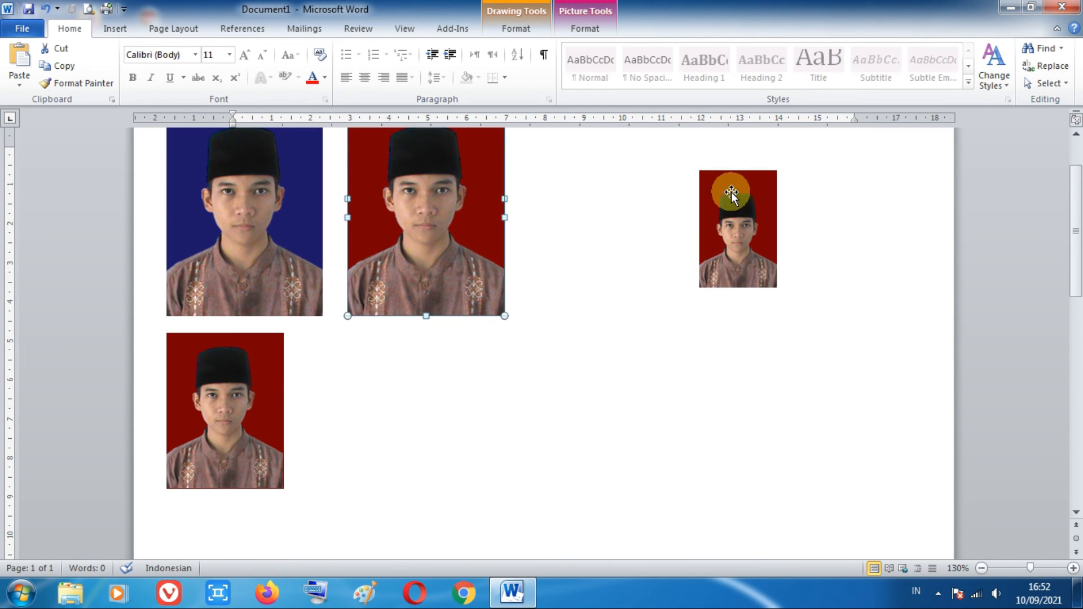
{"action": "left_click", "coordinate": [731, 192]}
{"action": "left_click", "coordinate": [730, 213]}
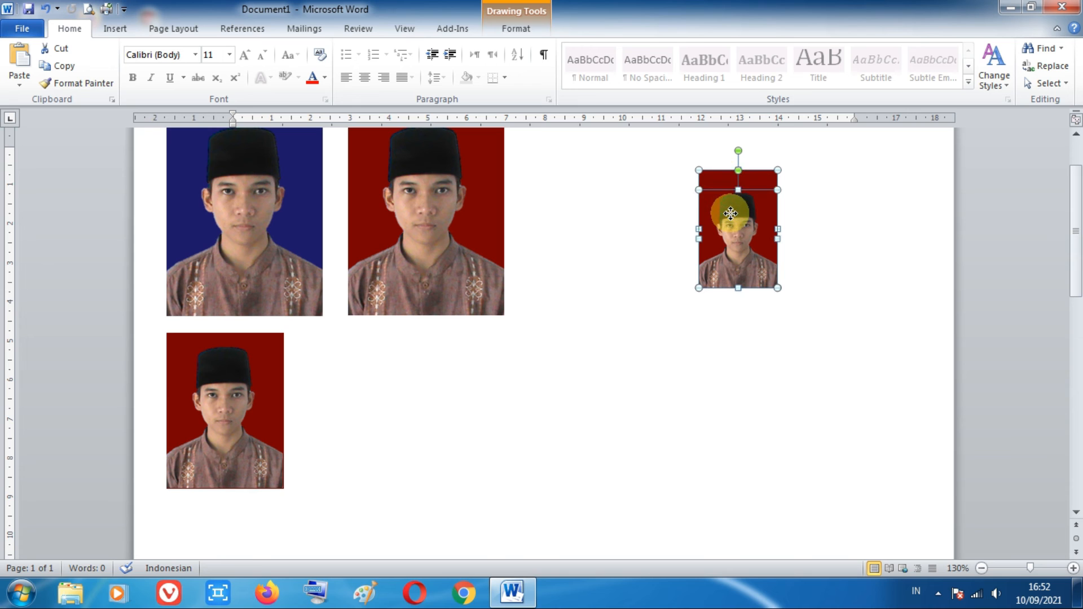
{"action": "left_click_drag", "start_coordinate": [730, 213], "coordinate": [198, 441]}
{"action": "left_click", "coordinate": [361, 383]}
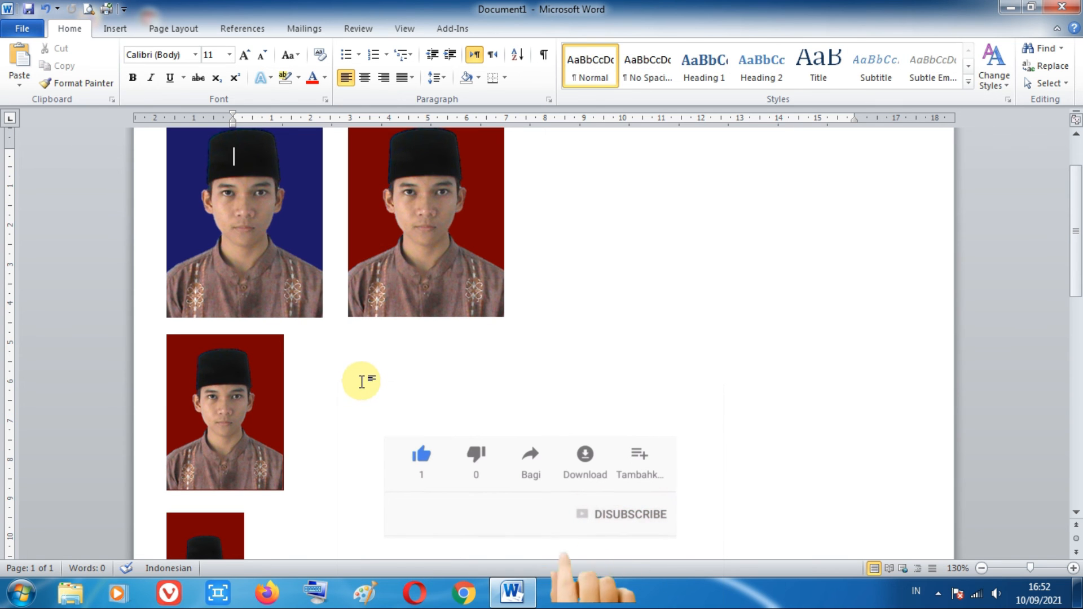
Step: Duplicate the blue and the red 4 × 6 cm photos with their cut-outs to form one row of four alternating backgrounds
{"action": "scroll", "coordinate": [450, 217], "scroll_direction": "up", "scroll_amount": 2}
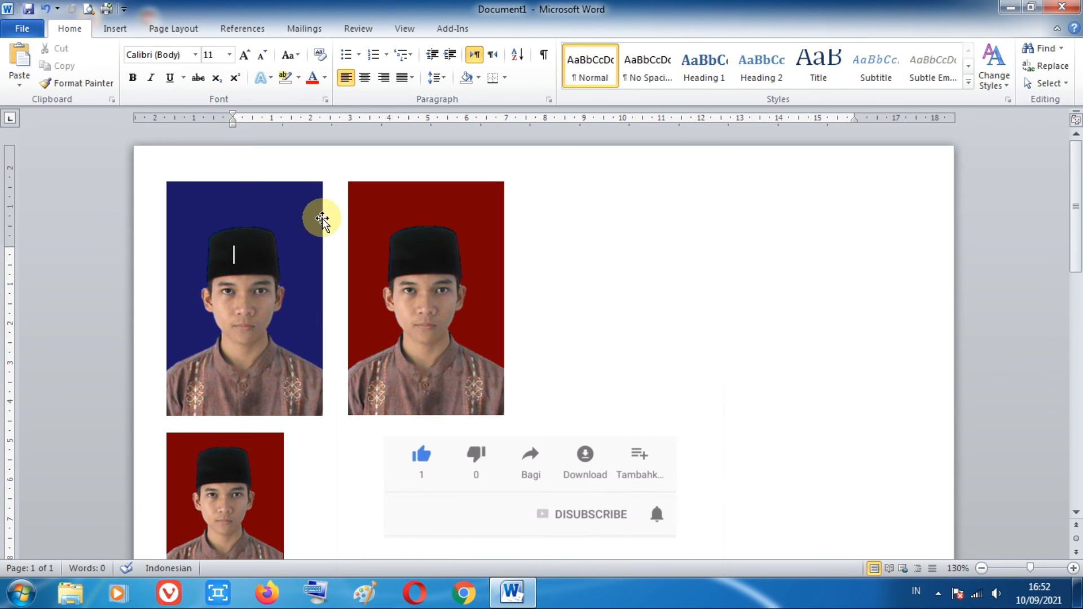
{"action": "left_click", "coordinate": [322, 220]}
{"action": "left_click", "coordinate": [255, 259]}
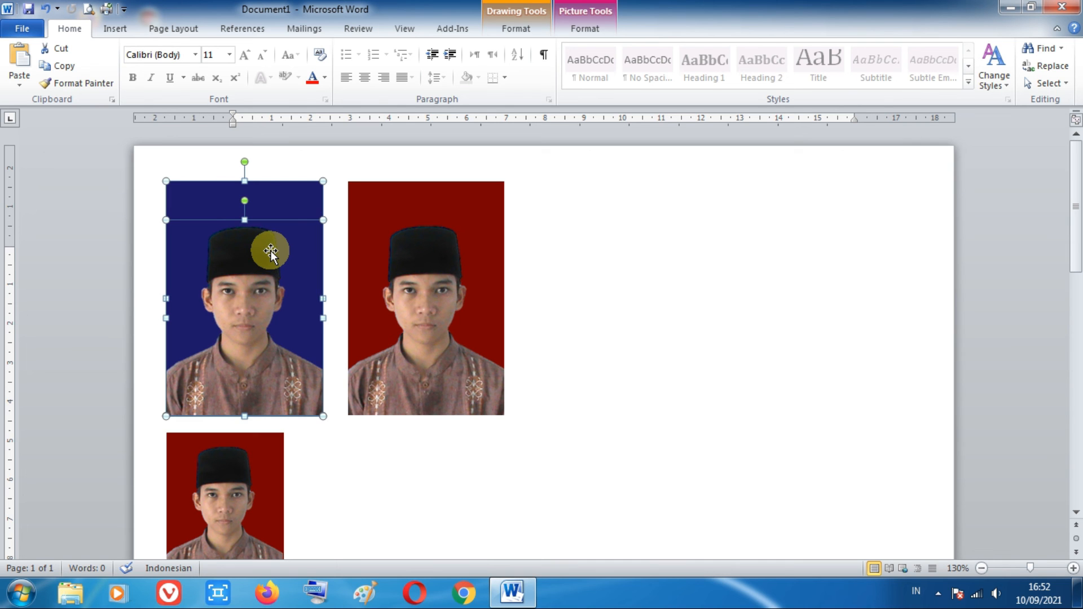
{"action": "left_click_drag", "start_coordinate": [271, 249], "coordinate": [636, 221]}
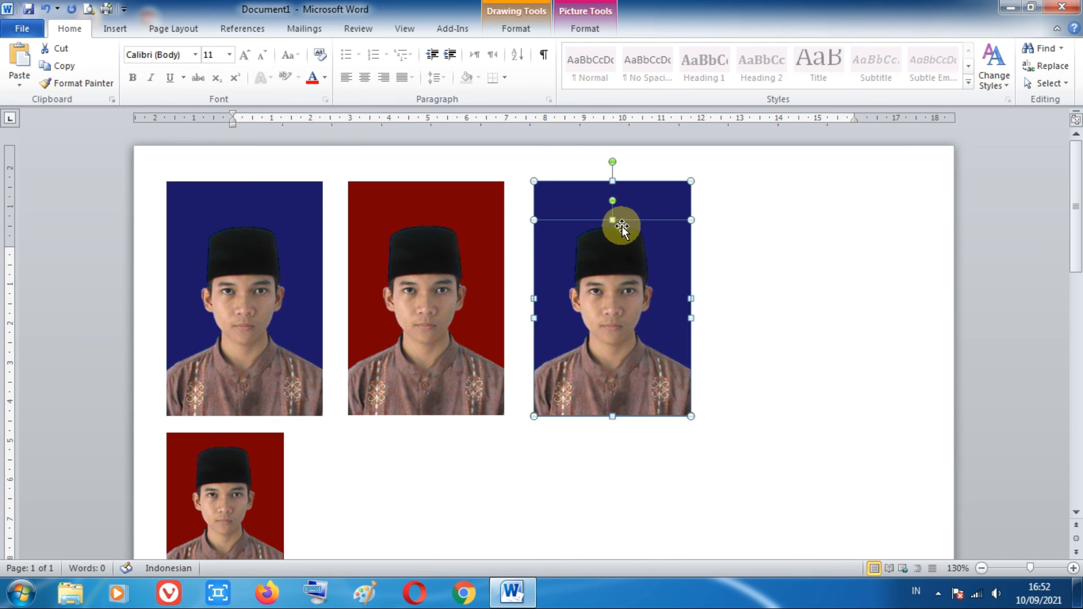
{"action": "left_click", "coordinate": [459, 218]}
{"action": "left_click", "coordinate": [434, 248]}
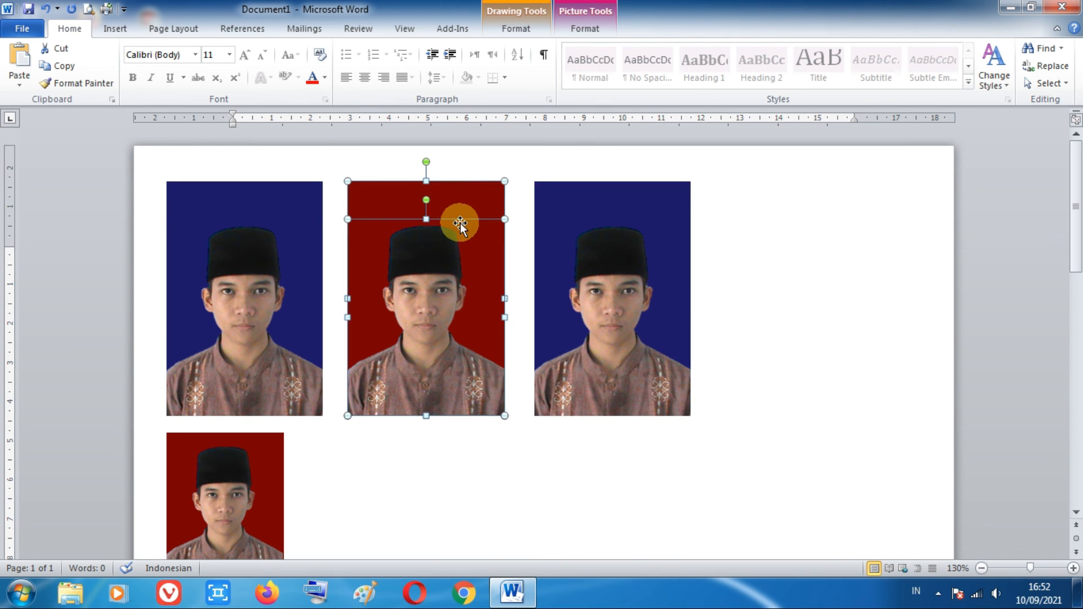
{"action": "left_click_drag", "start_coordinate": [467, 207], "coordinate": [839, 197]}
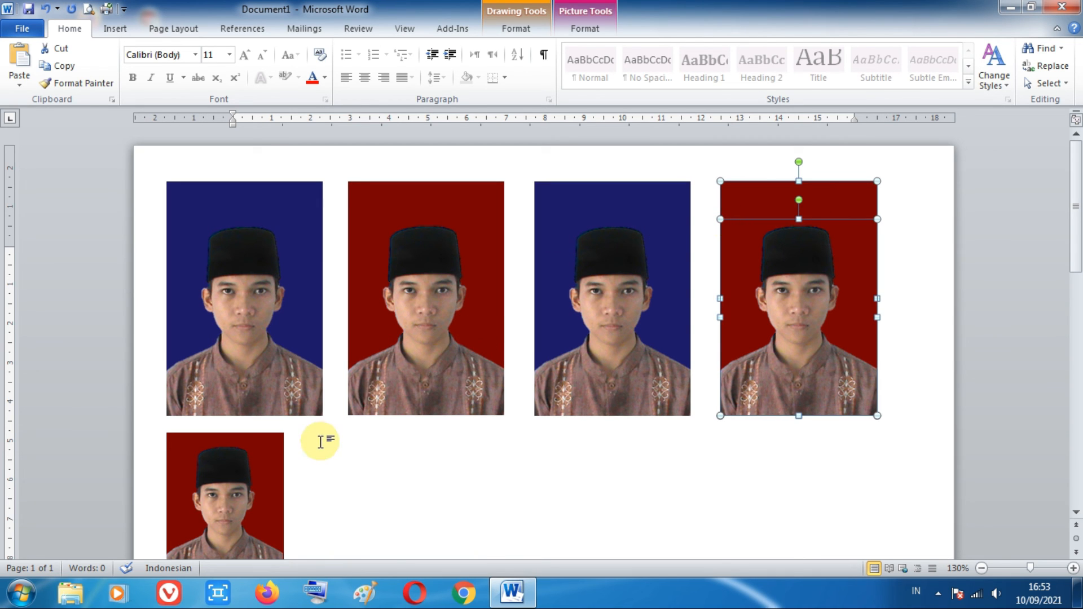
Step: Duplicate the 3 × 4 cm rectangle with its cut-out four times, spacing the copies into a second row of five photos
{"action": "scroll", "coordinate": [319, 440], "scroll_direction": "down", "scroll_amount": 3}
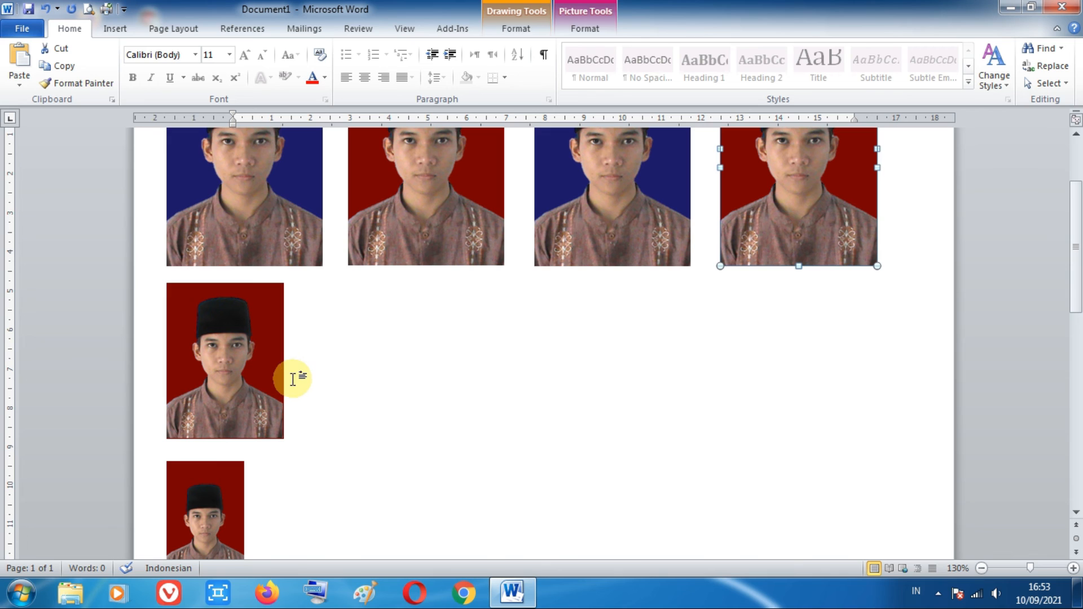
{"action": "left_click", "coordinate": [268, 298]}
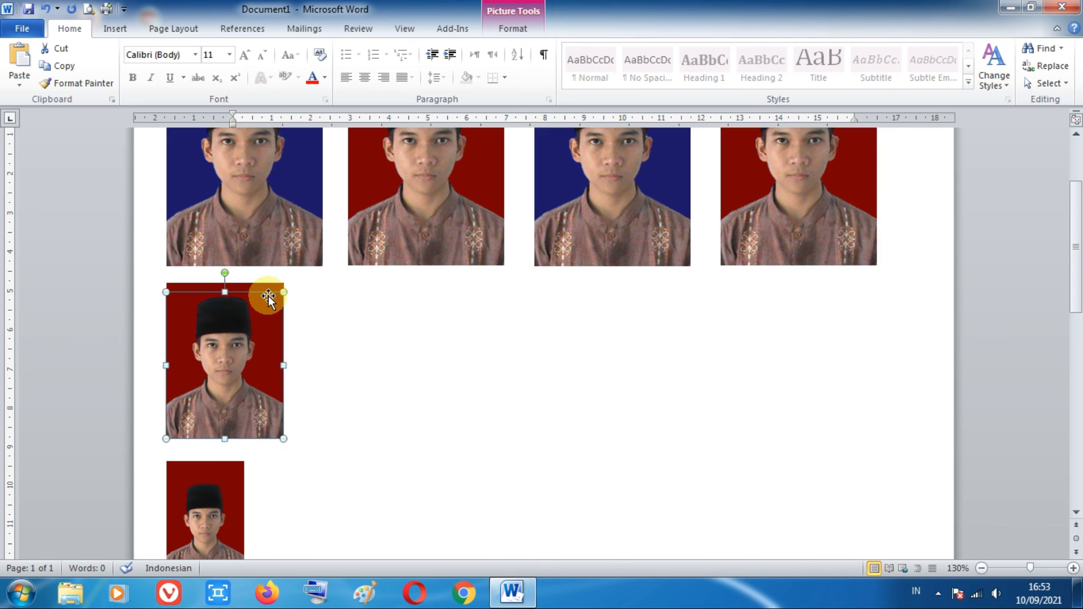
{"action": "left_click", "coordinate": [275, 286]}
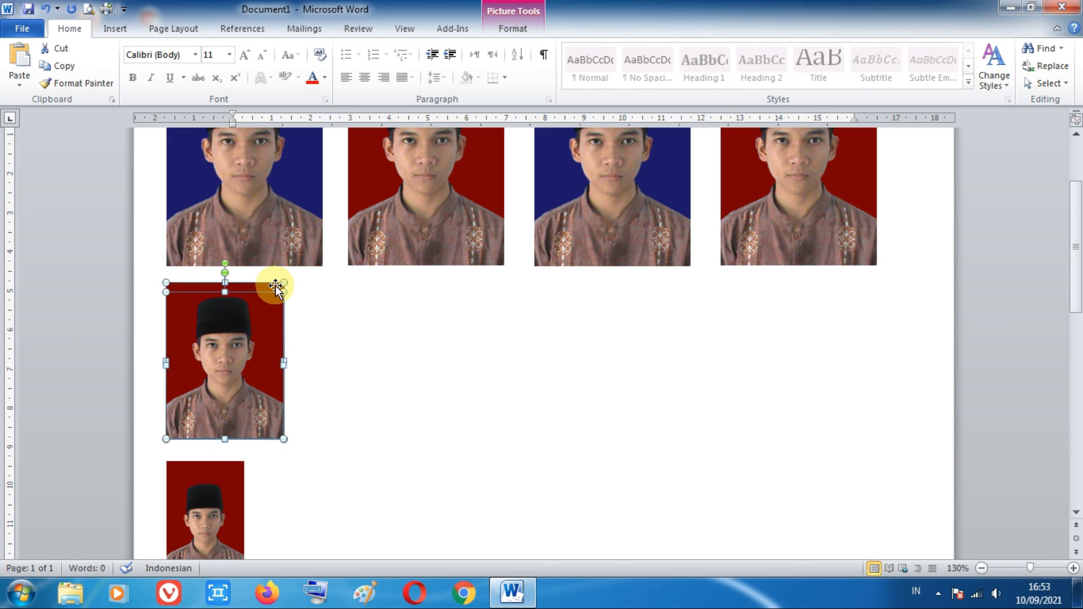
{"action": "left_click_drag", "start_coordinate": [260, 314], "coordinate": [827, 307]}
Step: Duplicate the 2 × 3 cm rectangle with its cut-out seven times, spacing the copies into a third row of eight photos
{"action": "scroll", "coordinate": [515, 417], "scroll_direction": "down", "scroll_amount": 3}
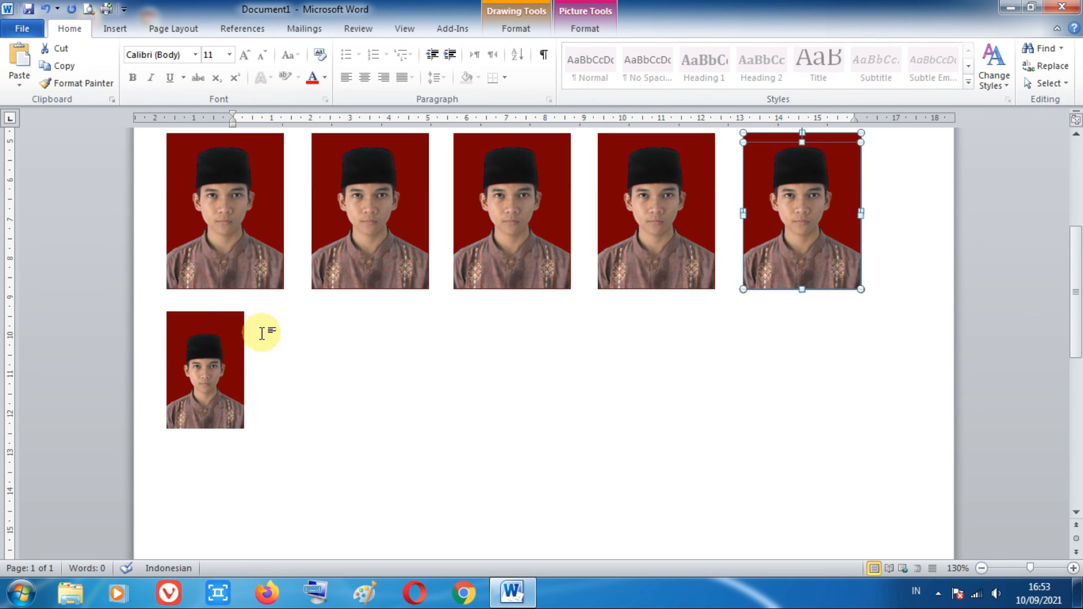
{"action": "left_click", "coordinate": [198, 322]}
{"action": "left_click_drag", "start_coordinate": [198, 323], "coordinate": [906, 321]}
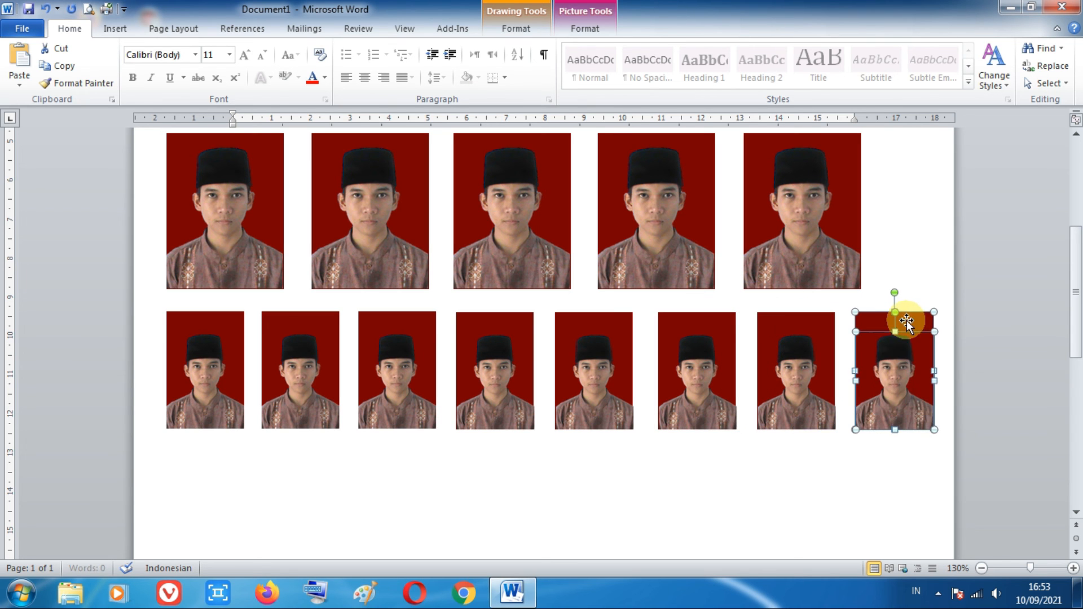
{"action": "left_click", "coordinate": [757, 420]}
{"action": "scroll", "coordinate": [750, 434], "scroll_direction": "up", "scroll_amount": 5}
{"action": "scroll", "coordinate": [671, 339], "scroll_direction": "up", "scroll_amount": 3}
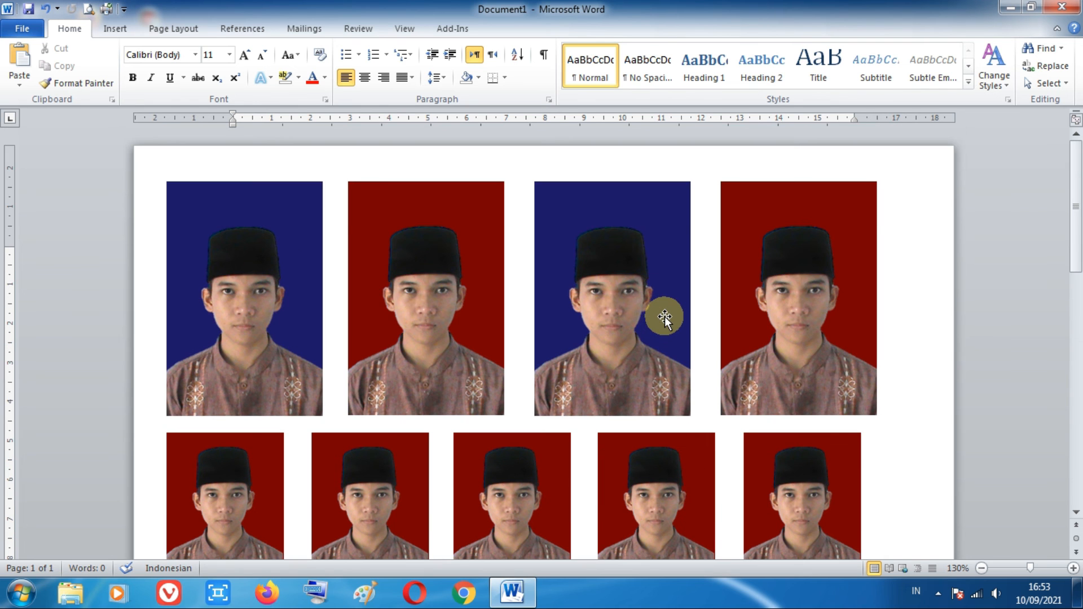
{"action": "scroll", "coordinate": [664, 315], "scroll_direction": "down", "scroll_amount": 9}
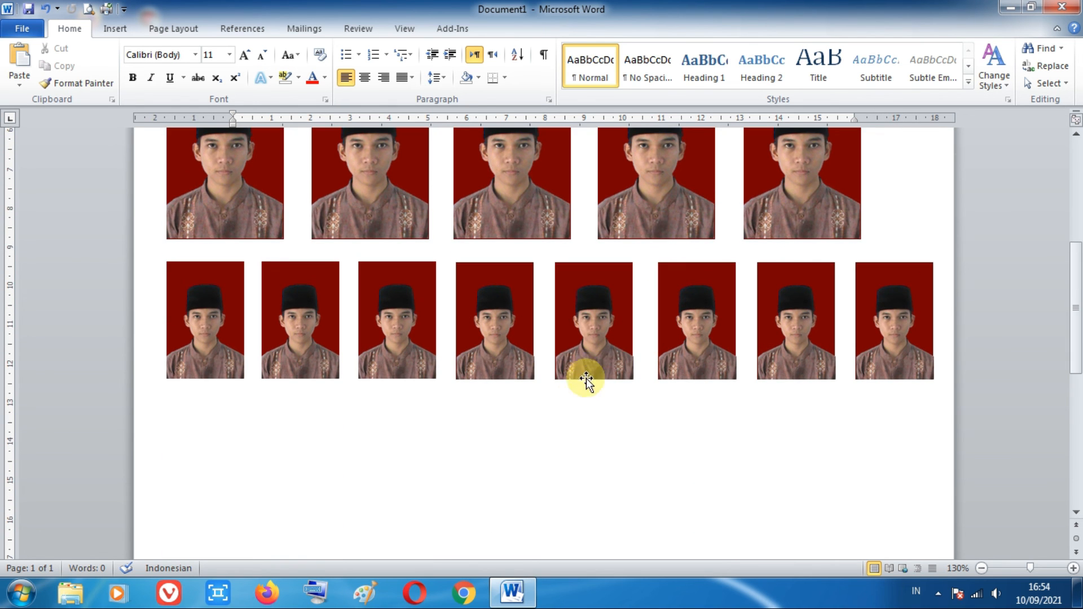
{"action": "scroll", "coordinate": [544, 455], "scroll_direction": "up", "scroll_amount": 7}
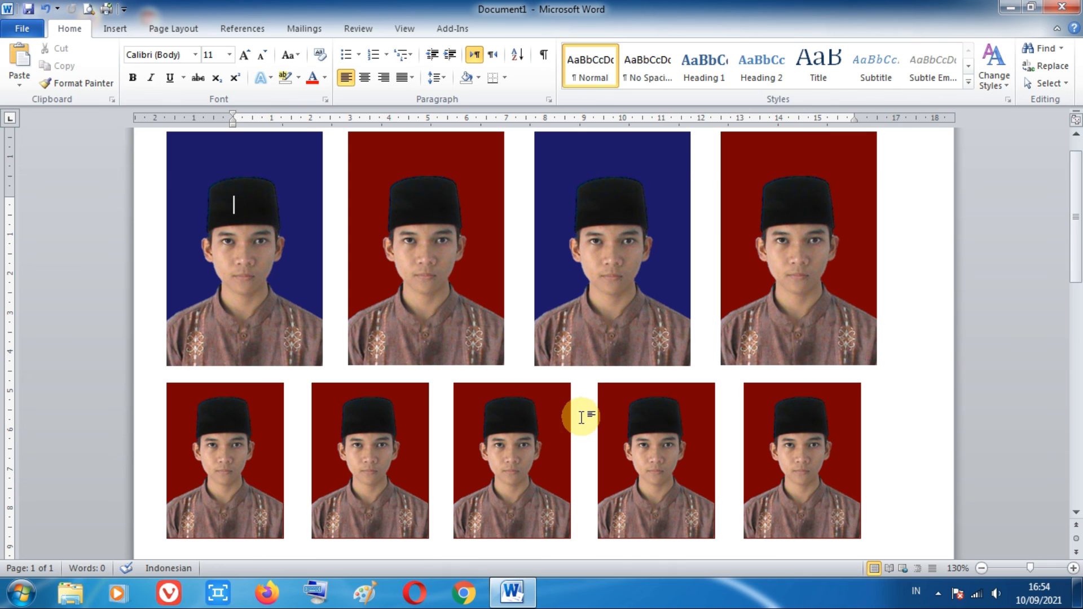
{"action": "scroll", "coordinate": [591, 396], "scroll_direction": "down", "scroll_amount": 3}
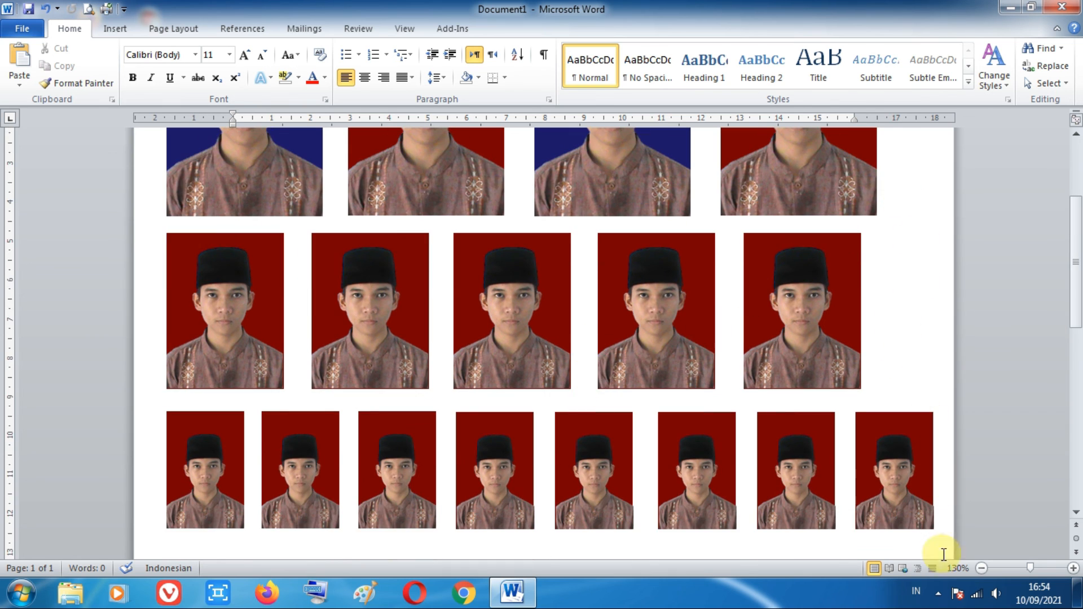
{"action": "scroll", "coordinate": [830, 460], "scroll_direction": "up", "scroll_amount": 1}
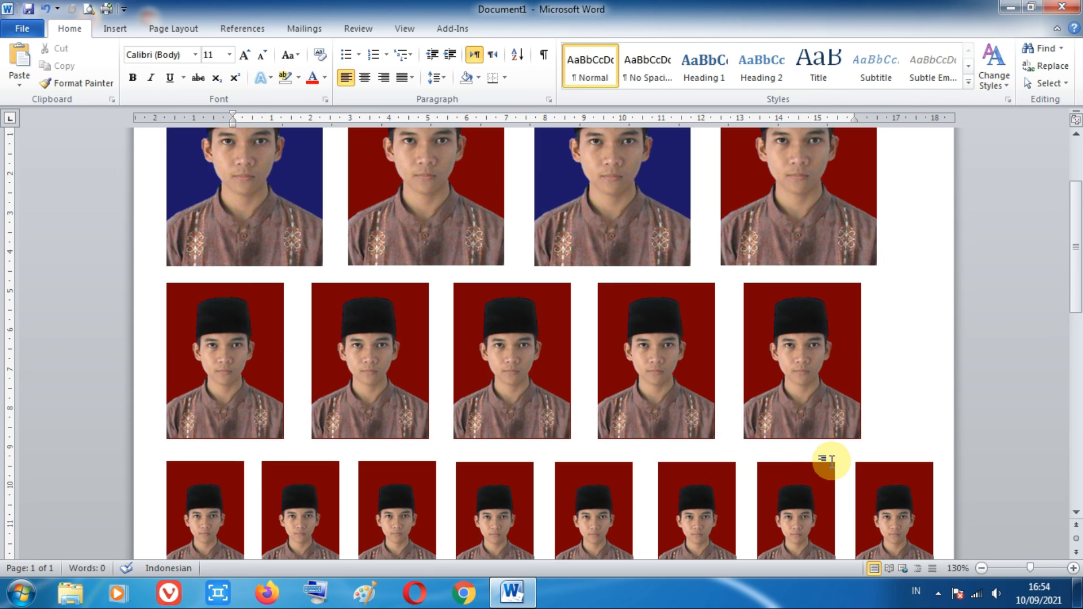